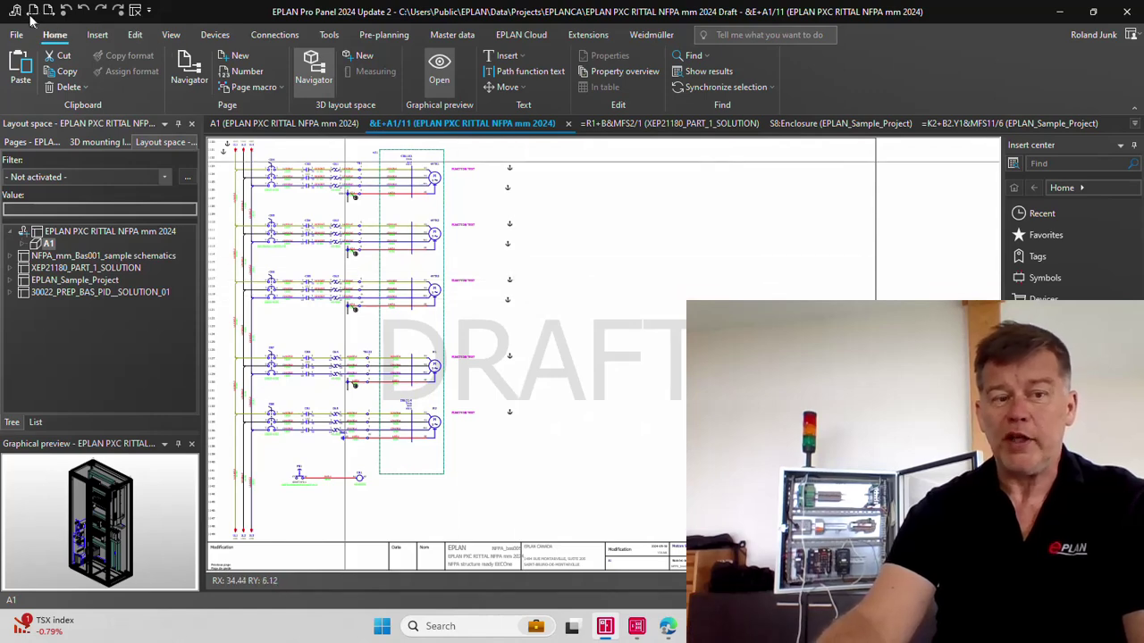
# Step: Page back from schematic page &E+A1/11 to &E+A1/10 with Page Up
pyautogui.press('pageup')
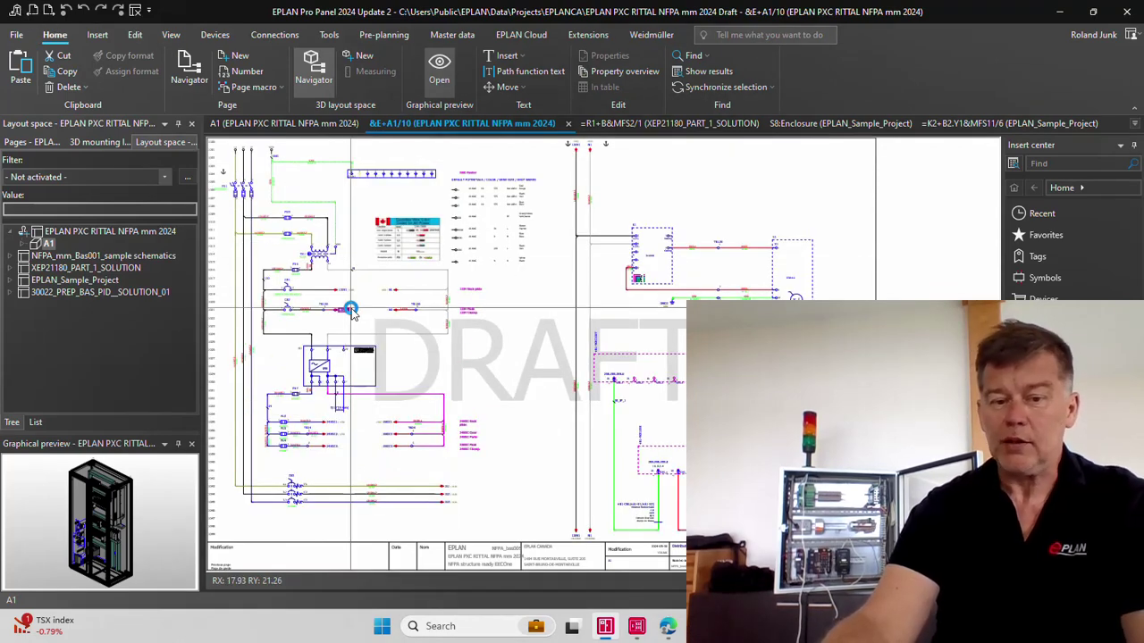
# Step: Switch to the A1 3D layout space and zoom in on the enclosure
pyautogui.click(303, 124)
pyautogui.click(527, 334)
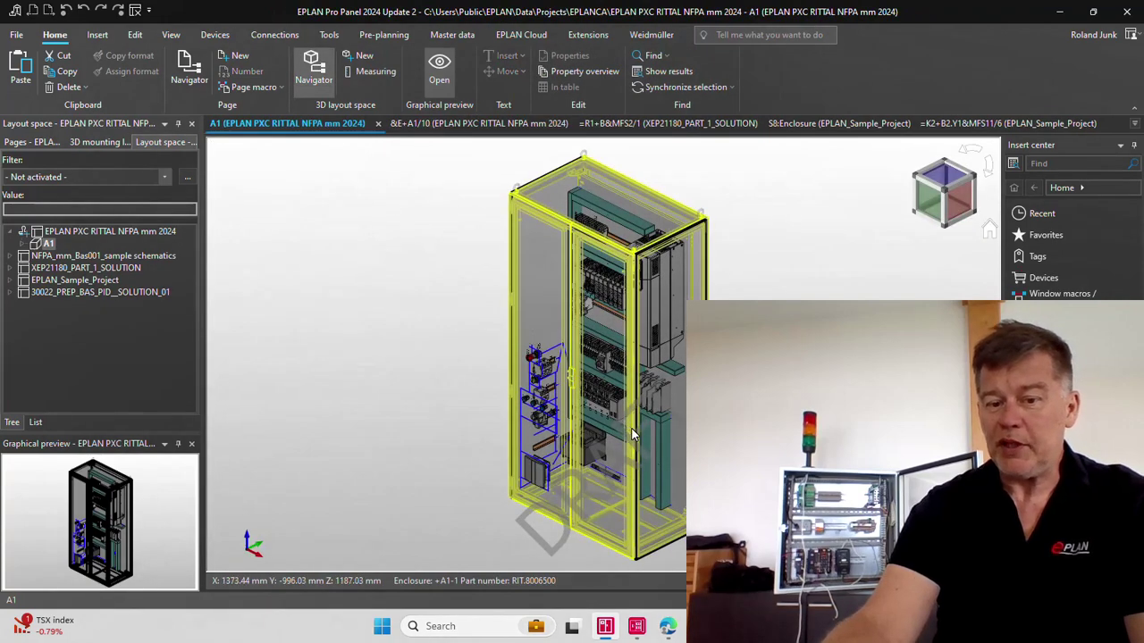
pyautogui.scroll(2, 632, 435)
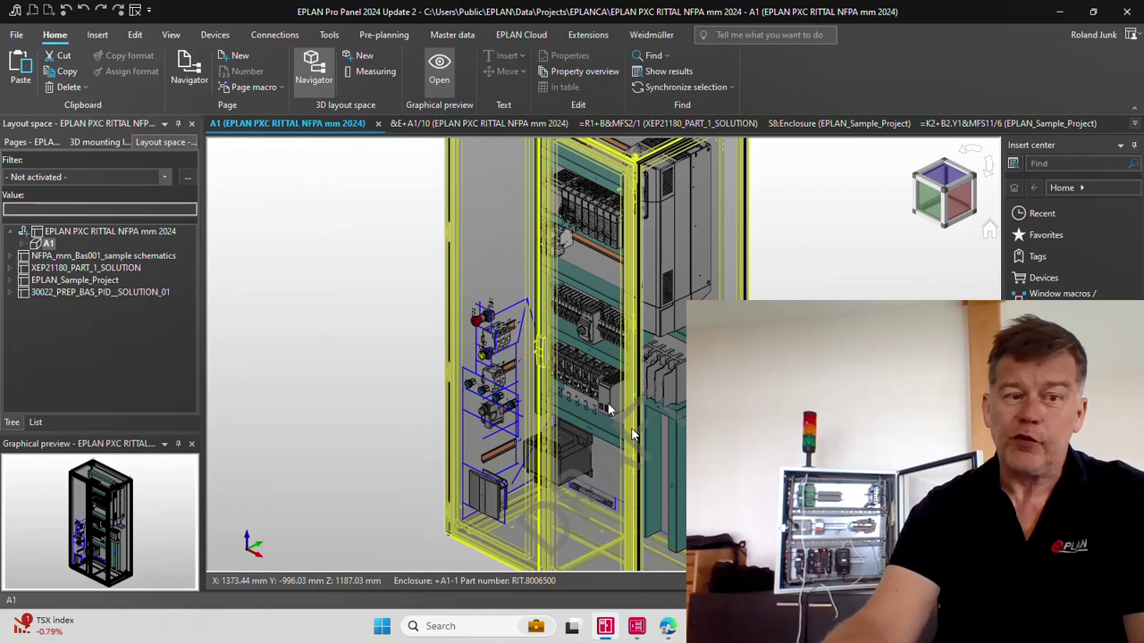
pyautogui.press('Escape')
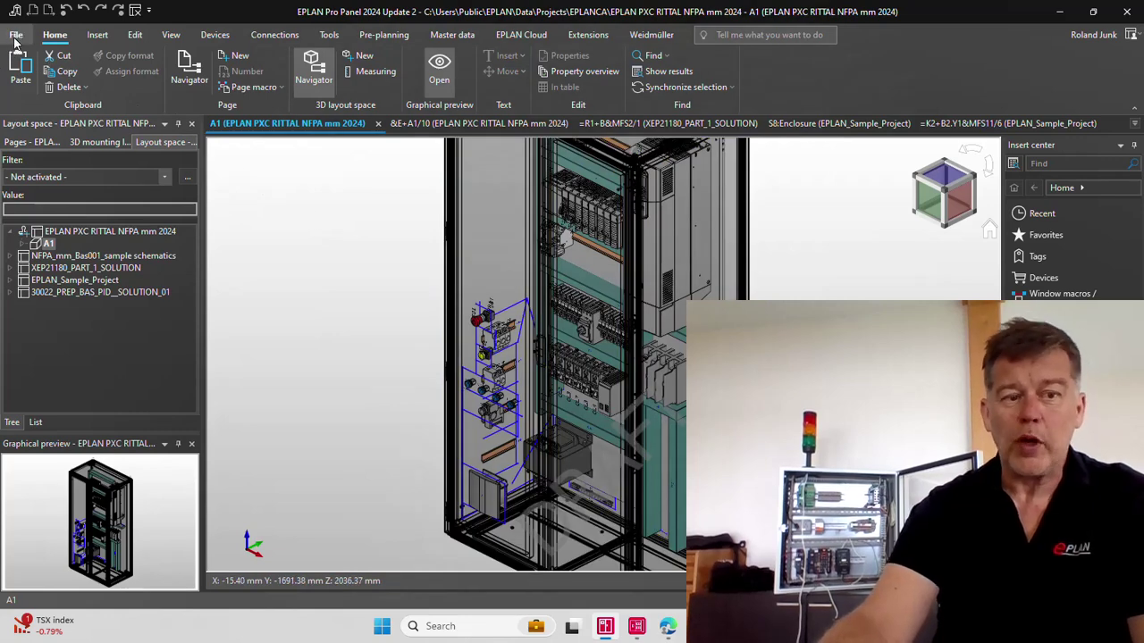
# Step: Look at the File > Export > Machining options, then return to the project
pyautogui.click(15, 36)
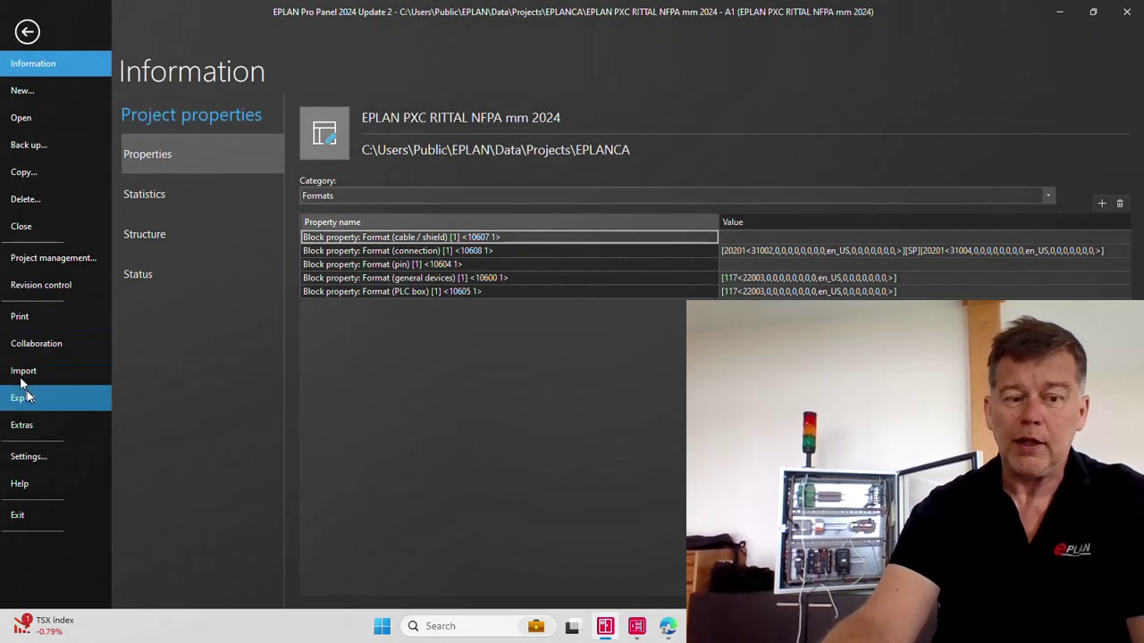
pyautogui.click(27, 398)
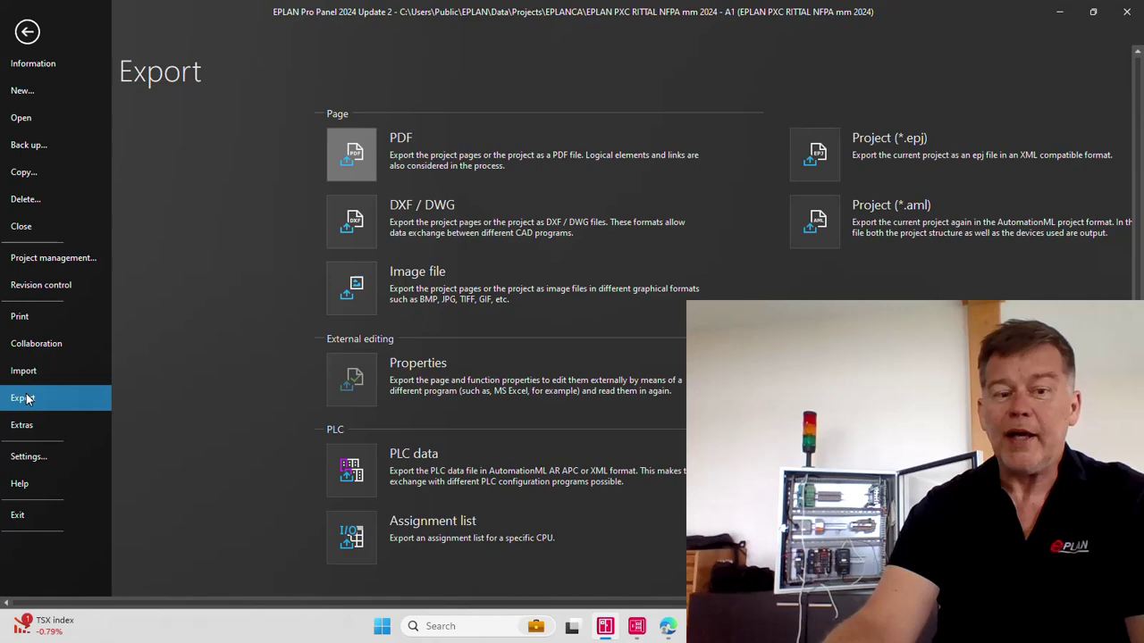
pyautogui.click(160, 355)
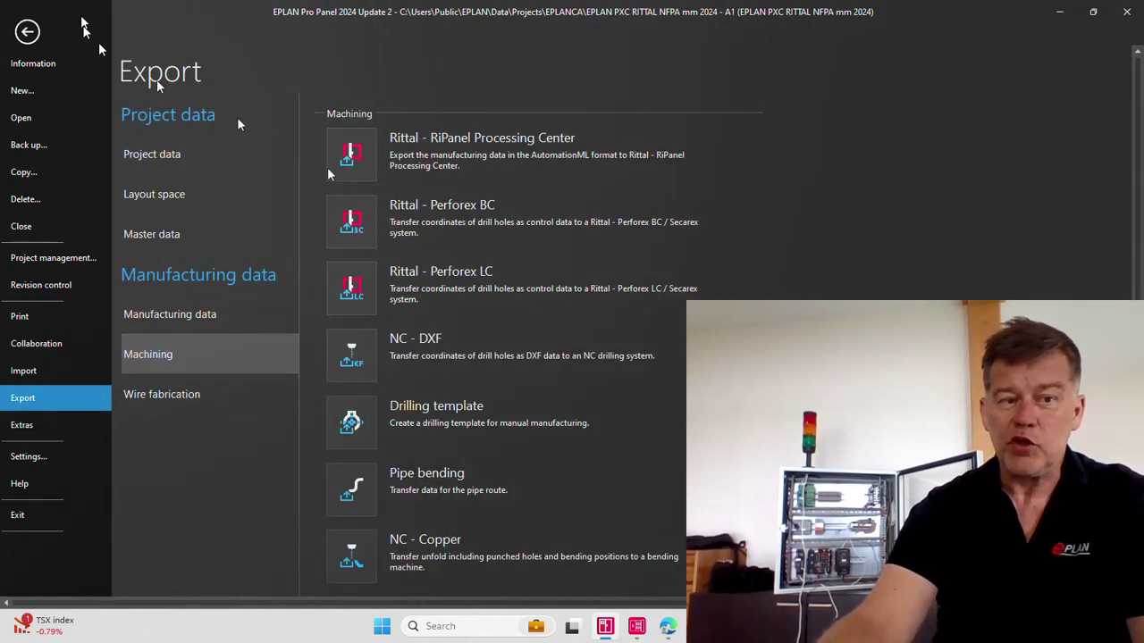
pyautogui.click(28, 32)
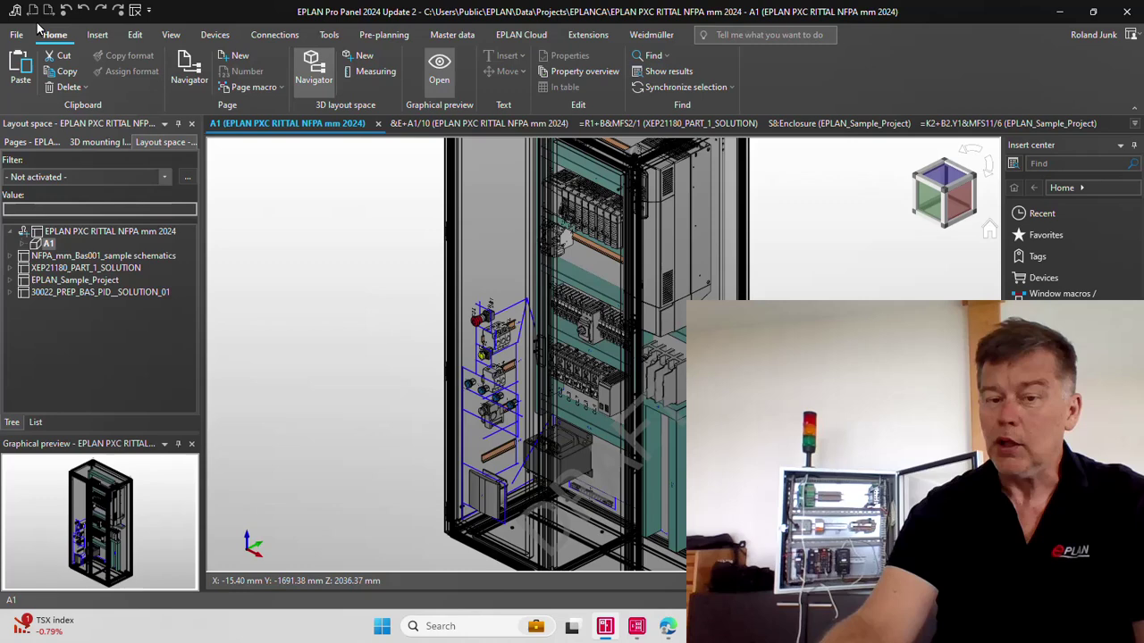
# Step: Visit pages =R1+B&MFS2/1, S8:Enclosure and =K2+B2.Y1&MFS11/6, then bring up Smart Production Collection
pyautogui.click(685, 122)
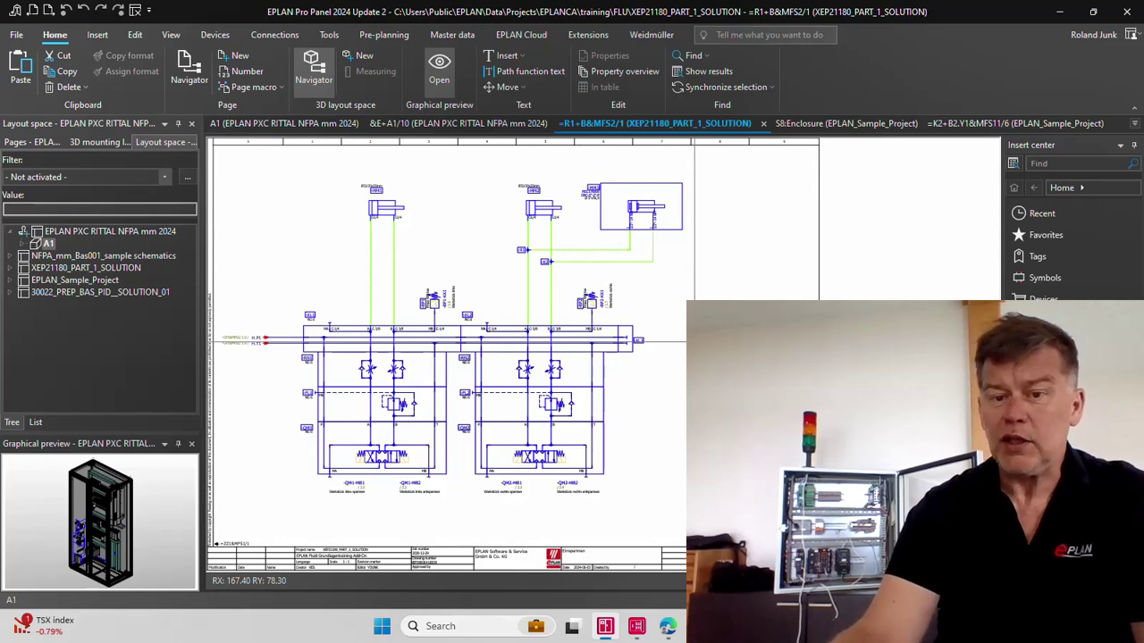
pyautogui.click(838, 129)
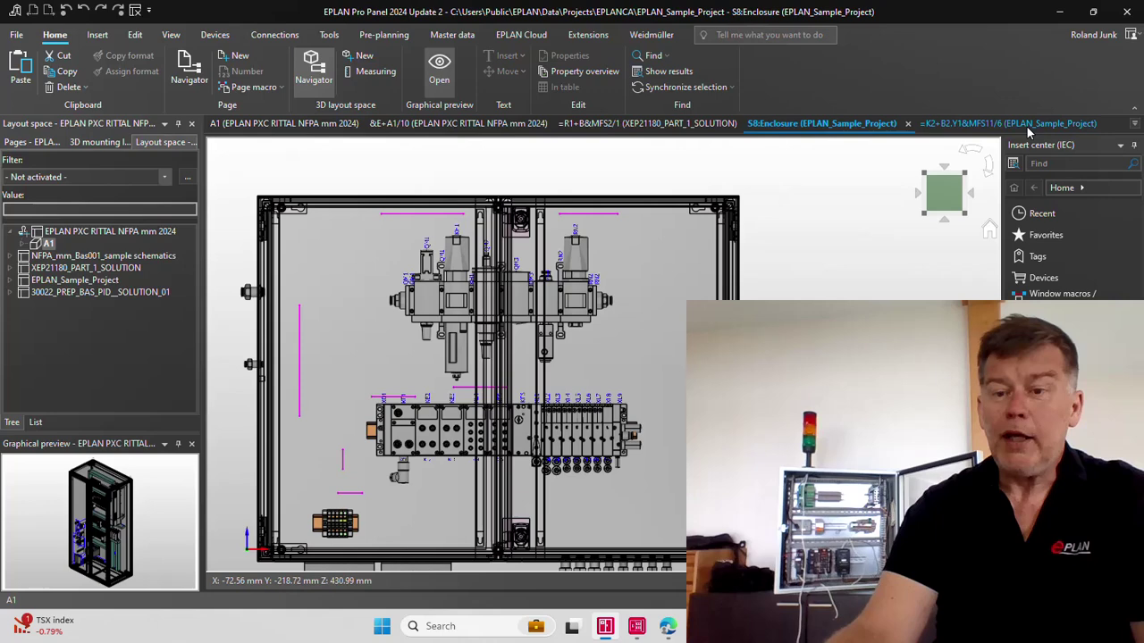
pyautogui.click(1026, 126)
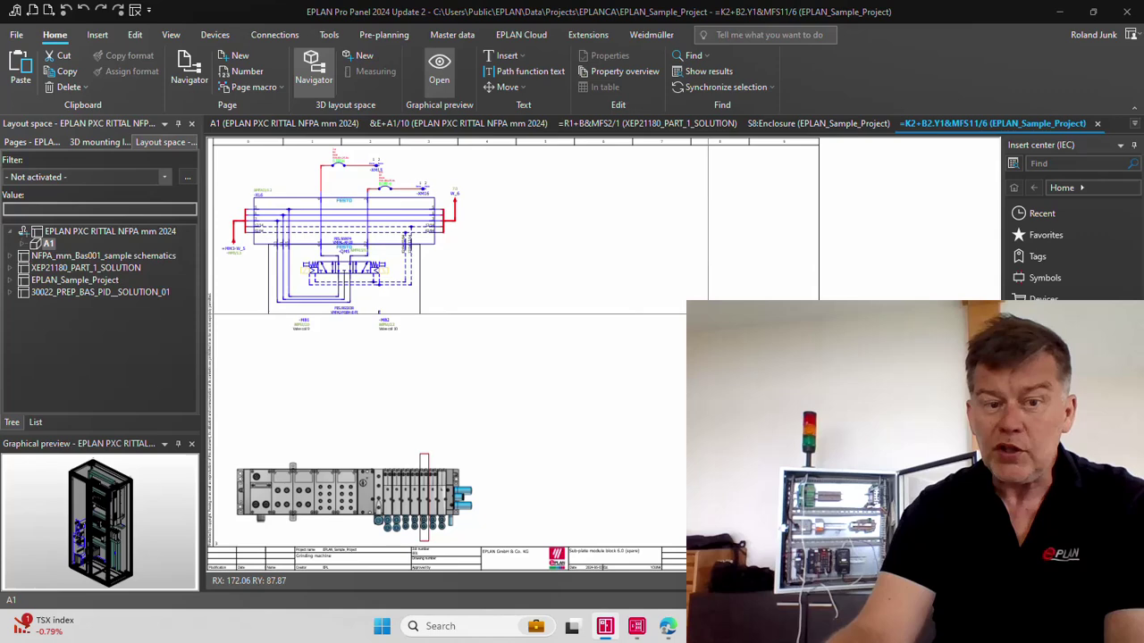
pyautogui.hotkey('alt', 'Tab')
pyautogui.hotkey('alt', 'Tab')
pyautogui.hotkey('alt', 'Tab')
pyautogui.hotkey('alt', 'Tab')
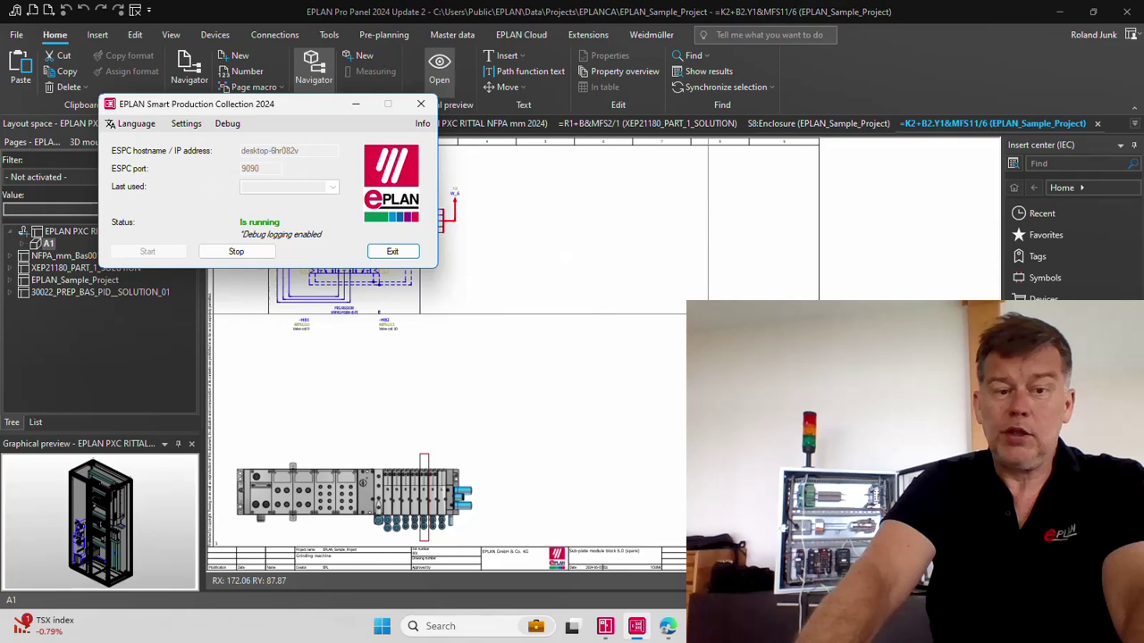
# Step: Present the PowerPoint Smart Wiring slides through slide 34, then return to Smart Production Collection
pyautogui.hotkey('alt', 'Tab')
pyautogui.hotkey('alt', 'Tab')
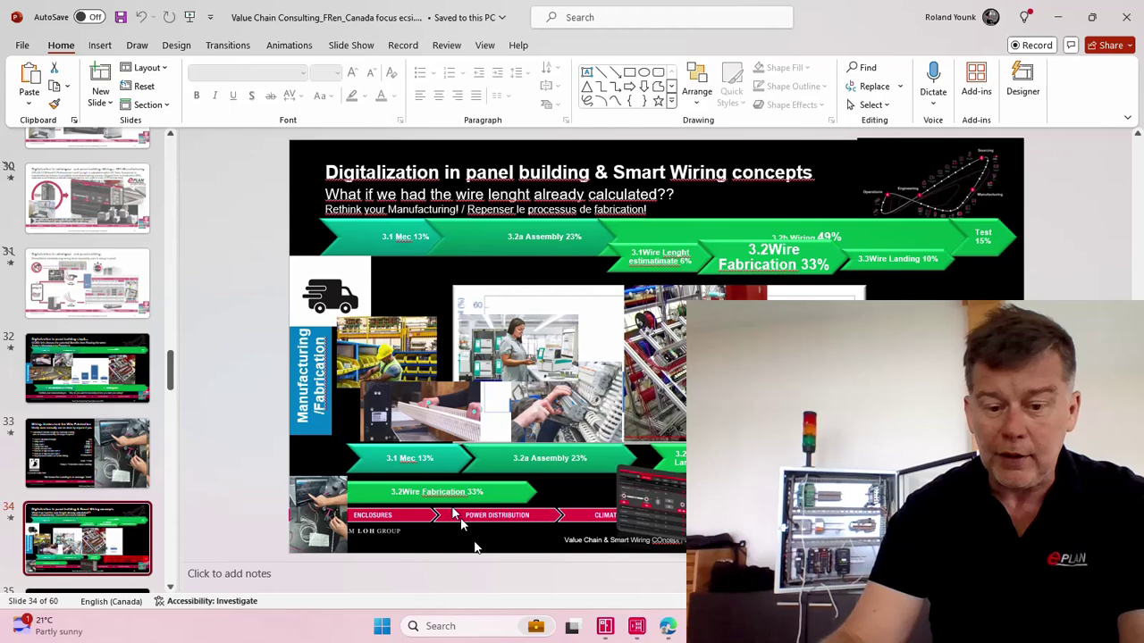
pyautogui.hotkey('alt', 'Tab')
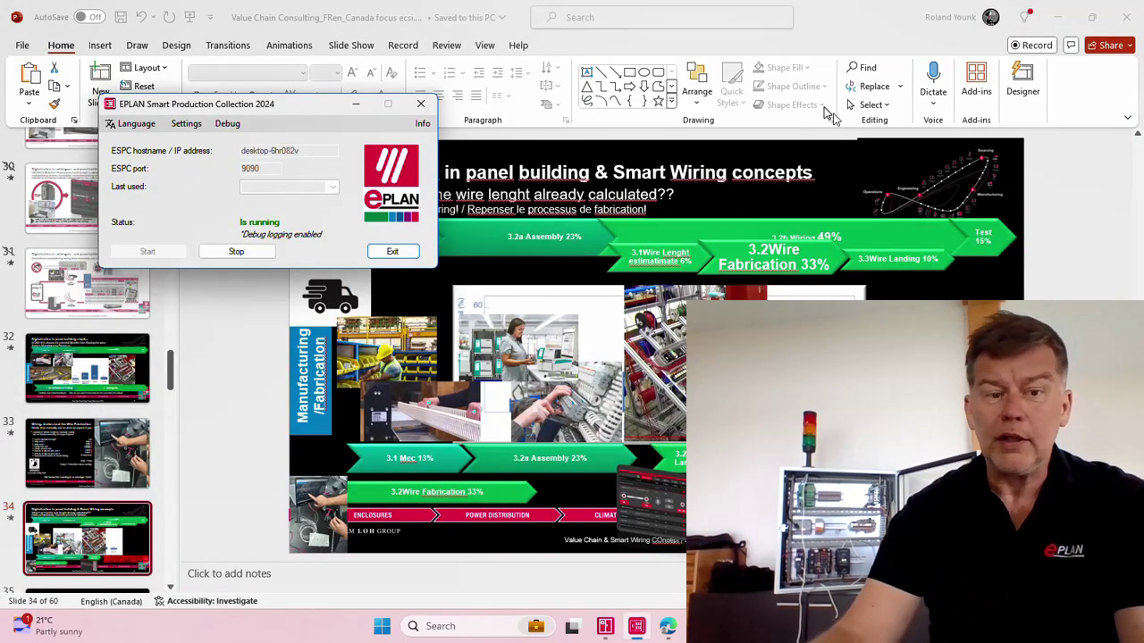
# Step: Minimize PowerPoint and step through =R1+B&MFS2/1 and &E+A1/10 back to the A1 layout
pyautogui.click(1057, 17)
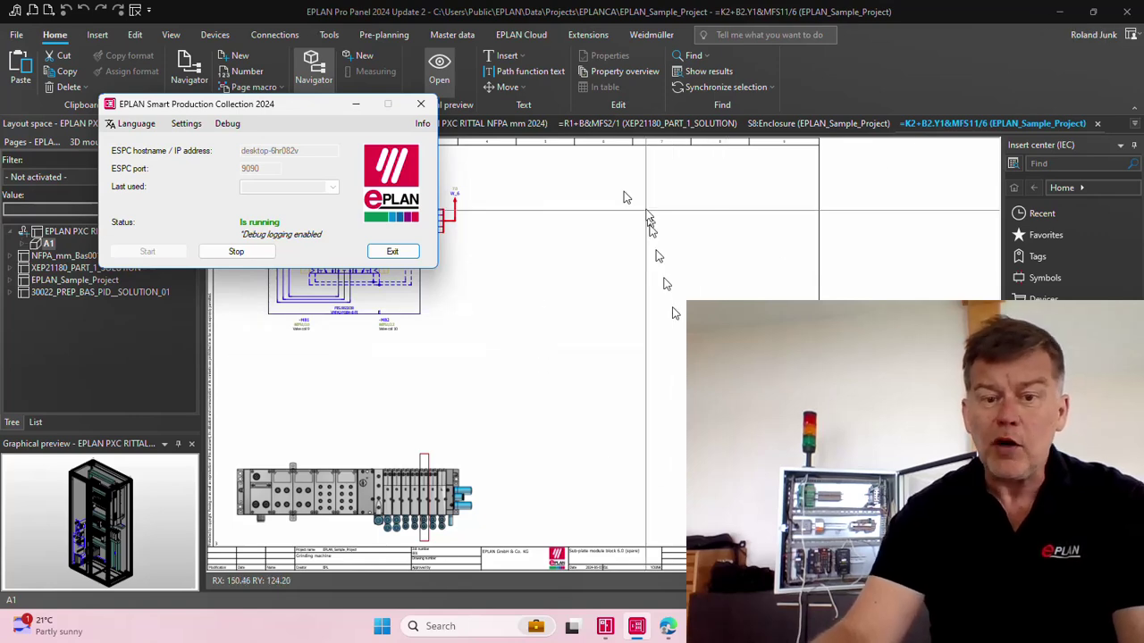
pyautogui.click(638, 125)
pyautogui.click(476, 125)
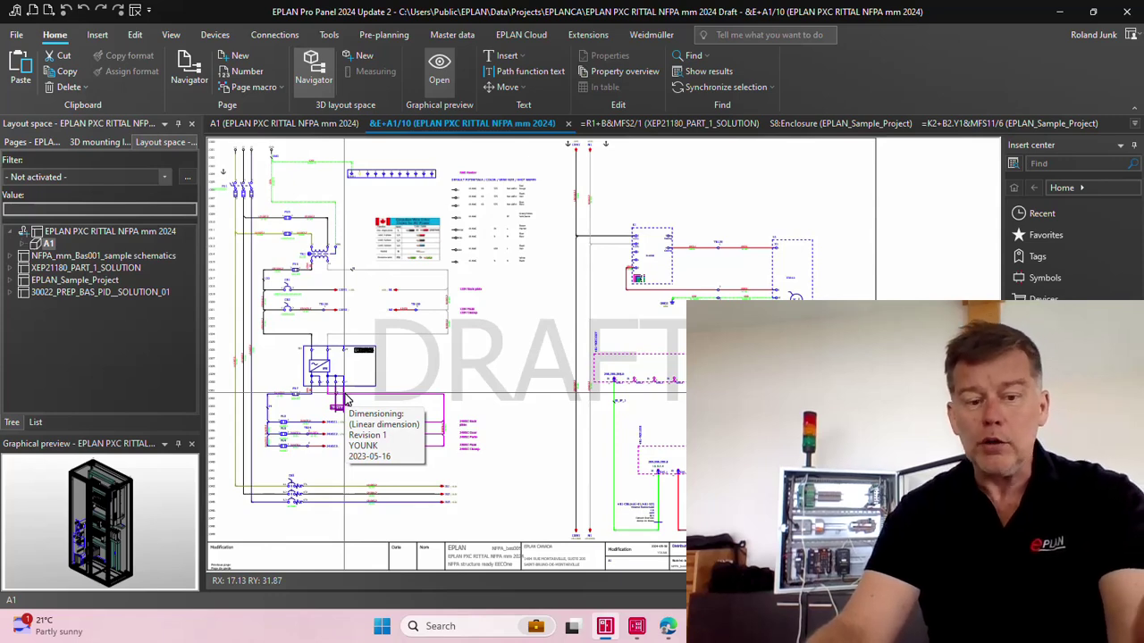
pyautogui.click(315, 125)
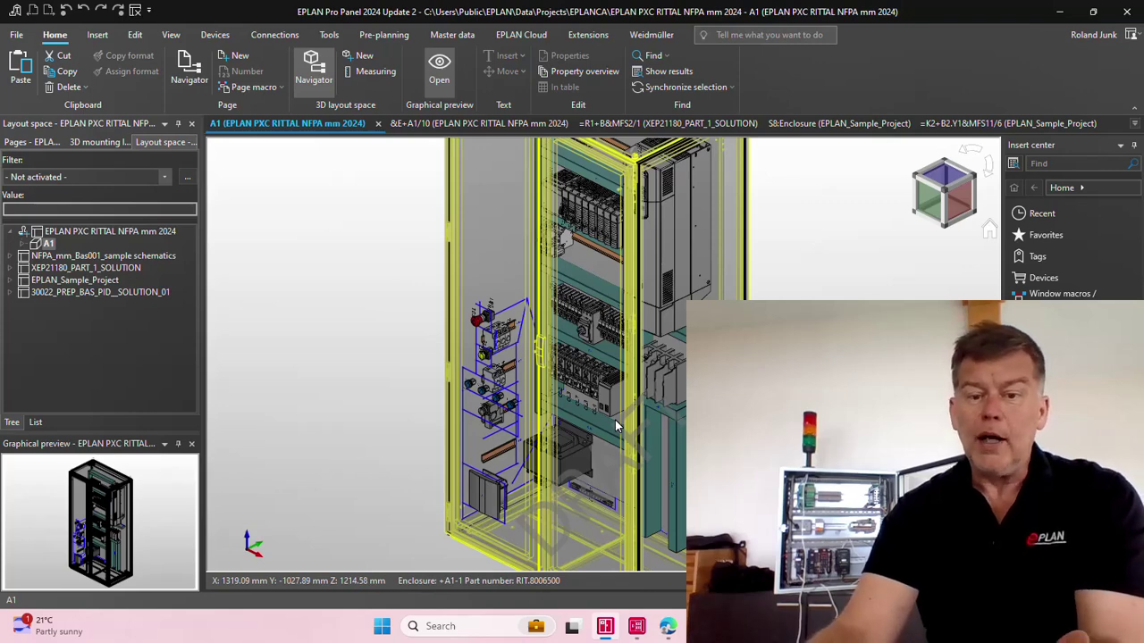
pyautogui.hotkey('alt', 'Tab')
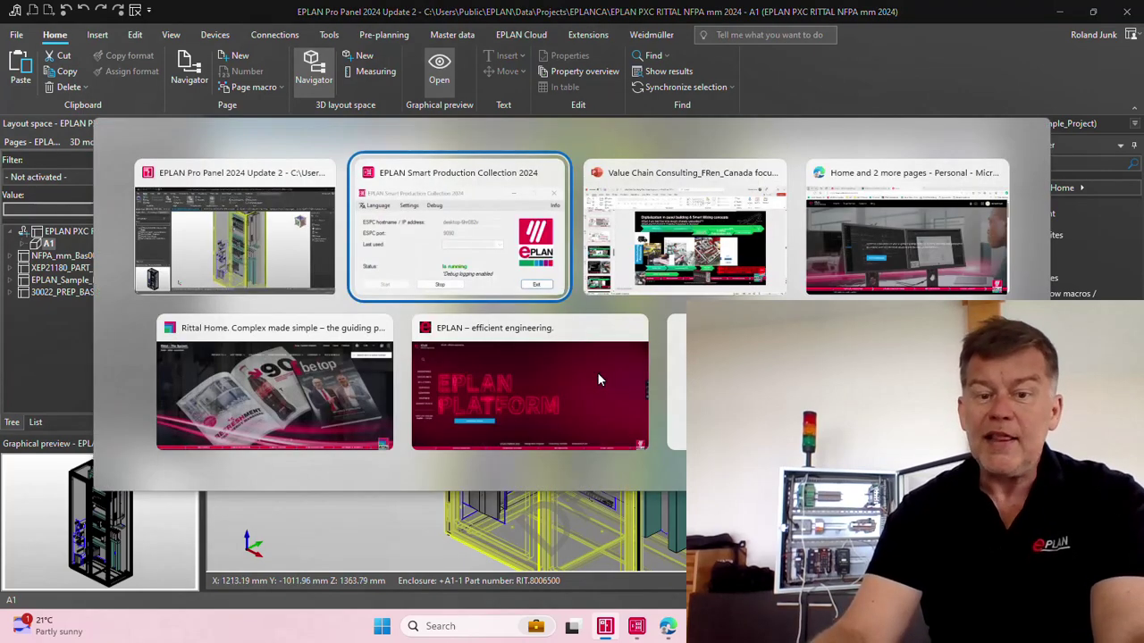
pyautogui.hotkey('alt', 'Tab')
pyautogui.hotkey('alt', 'Tab')
pyautogui.hotkey('alt', 'Tab')
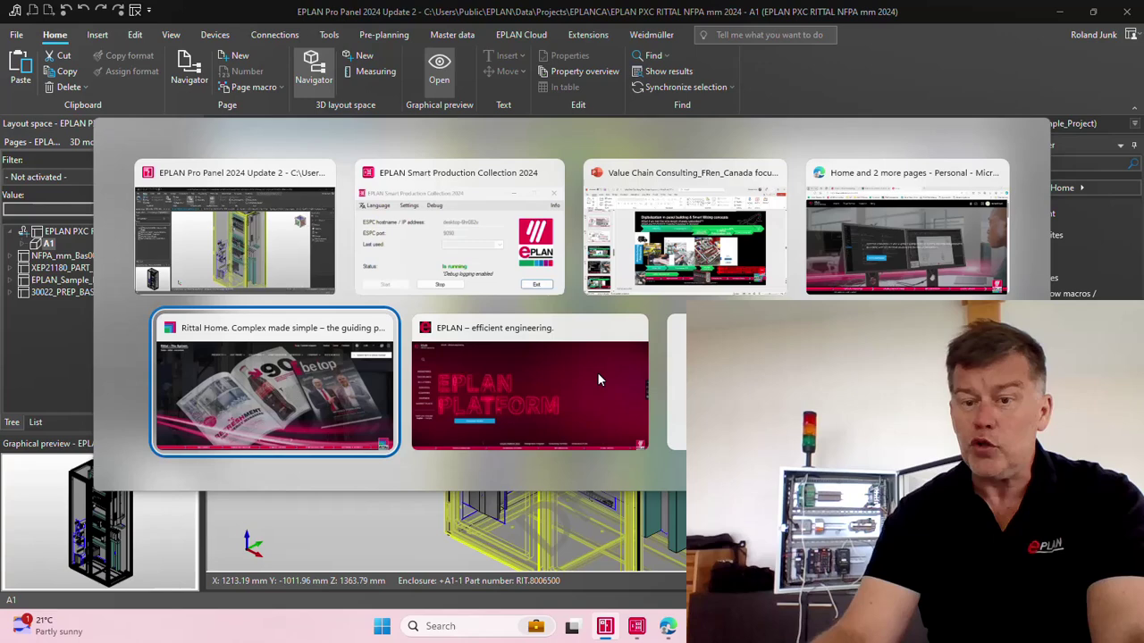
# Step: Open the Smart Production bookmark in Edge and log in with the saved user name
pyautogui.click(920, 186)
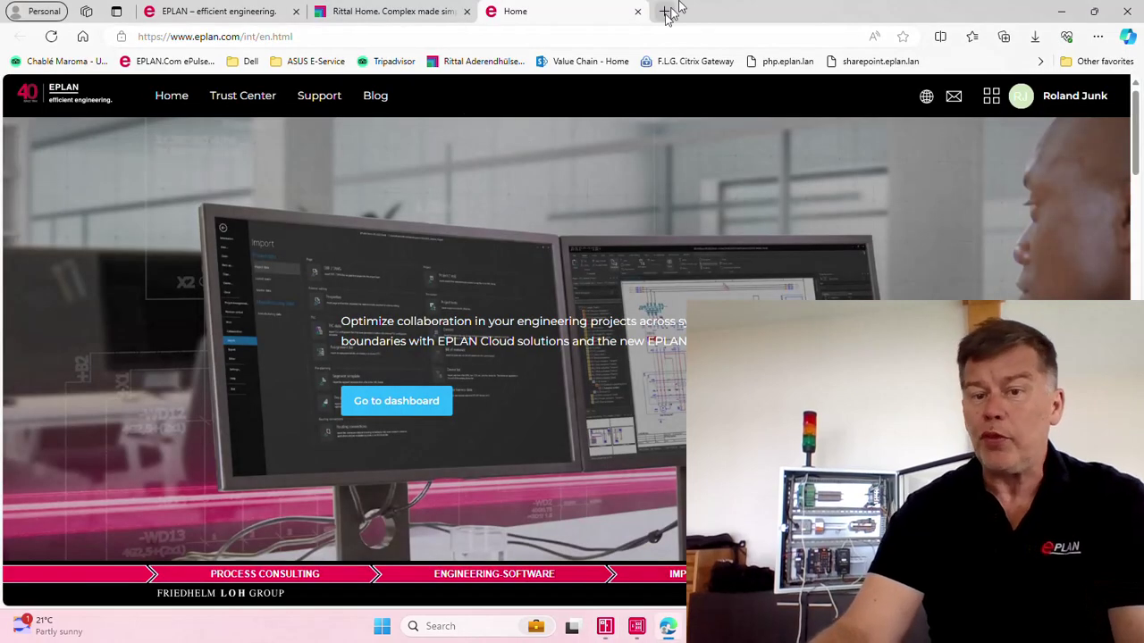
pyautogui.click(971, 35)
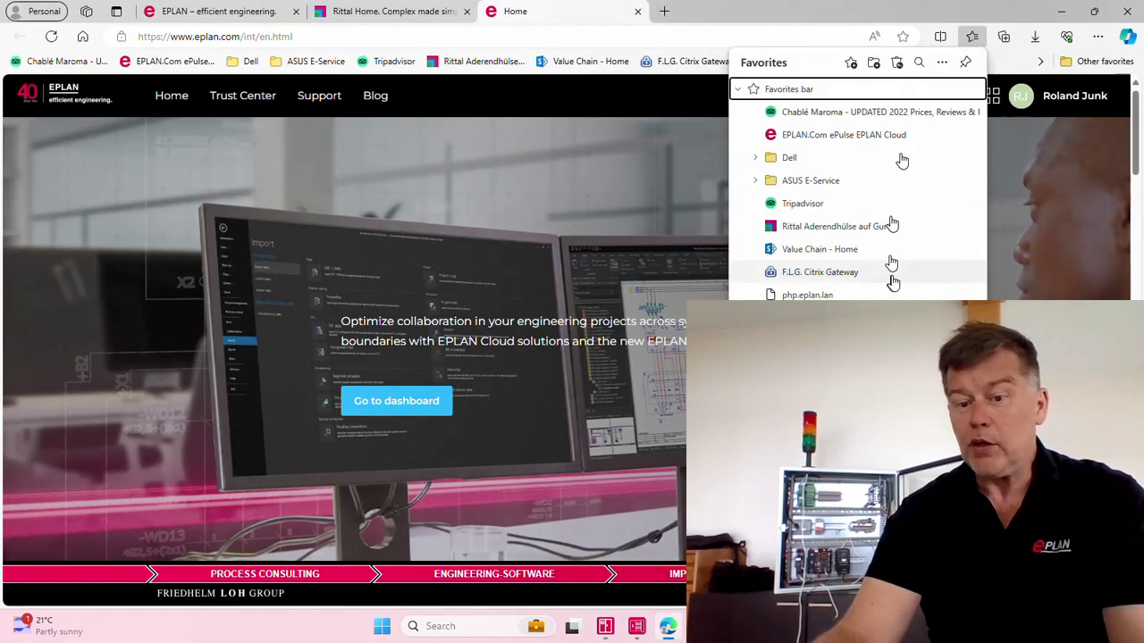
pyautogui.click(892, 274)
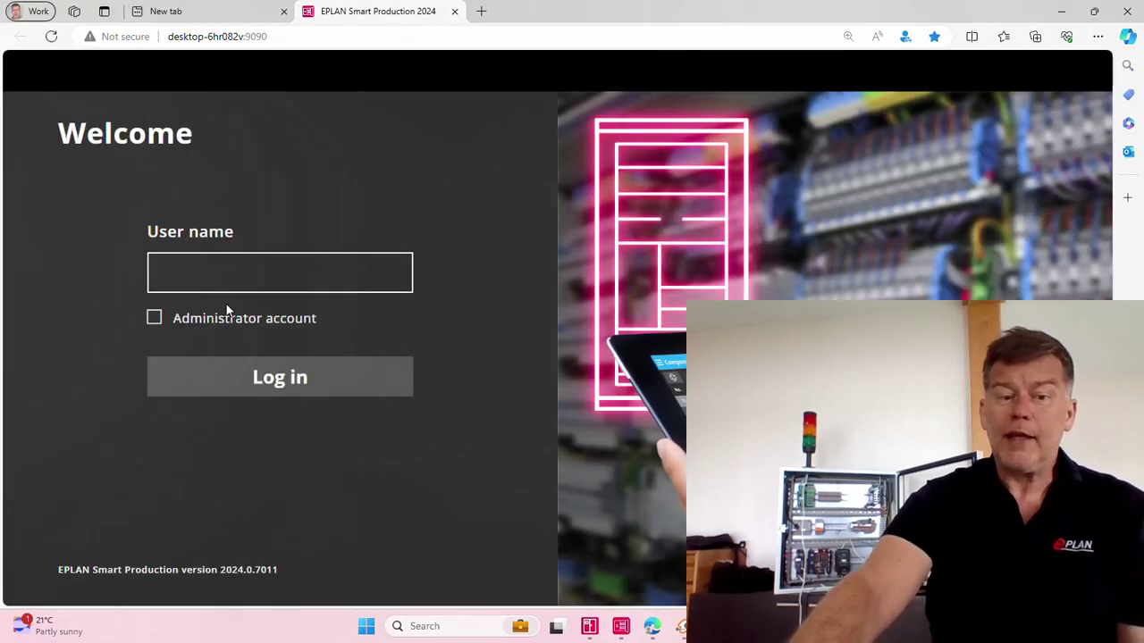
pyautogui.click(205, 271)
pyautogui.click(195, 327)
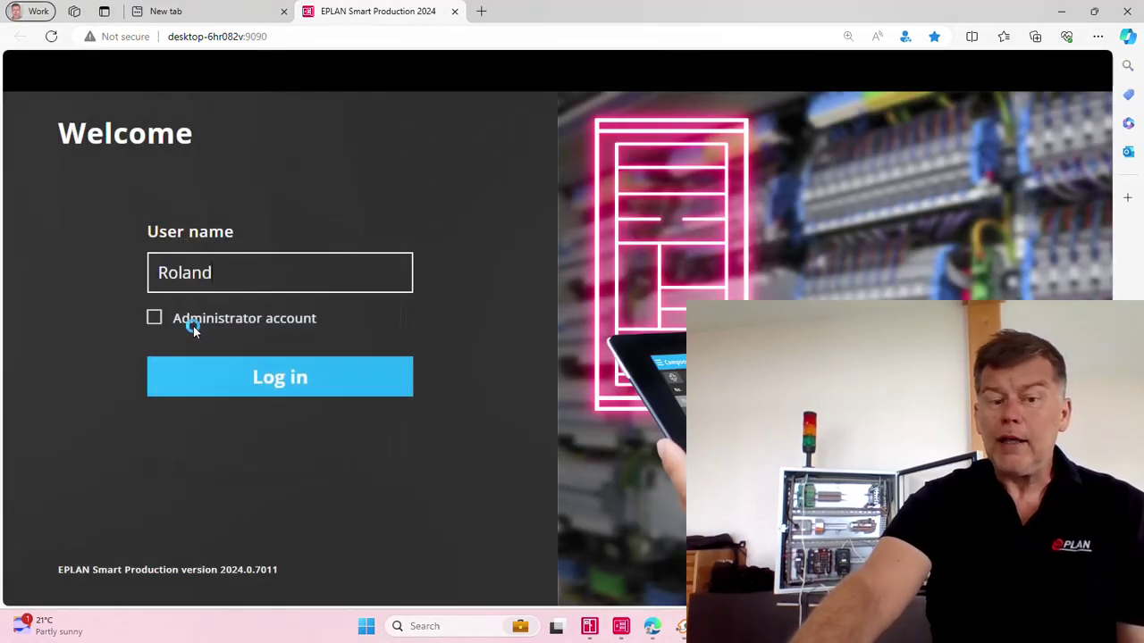
pyautogui.click(228, 394)
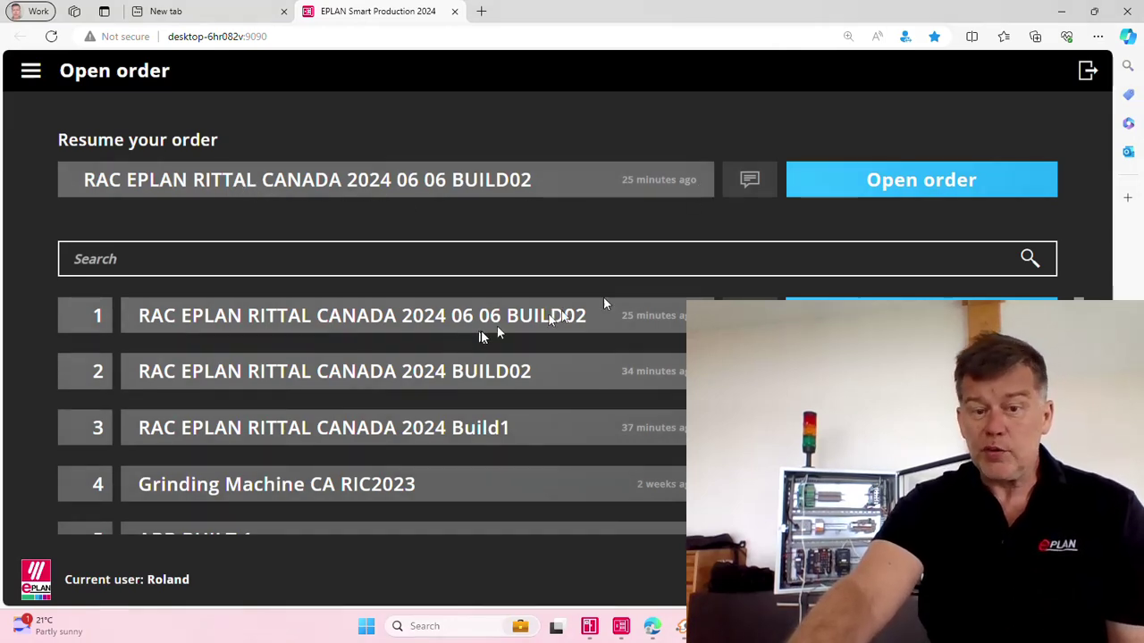
# Step: Open order RAC EPLAN RITTAL CANADA 2024 06 06 BUILD02 and view its Rails & ducts list
pyautogui.click(838, 187)
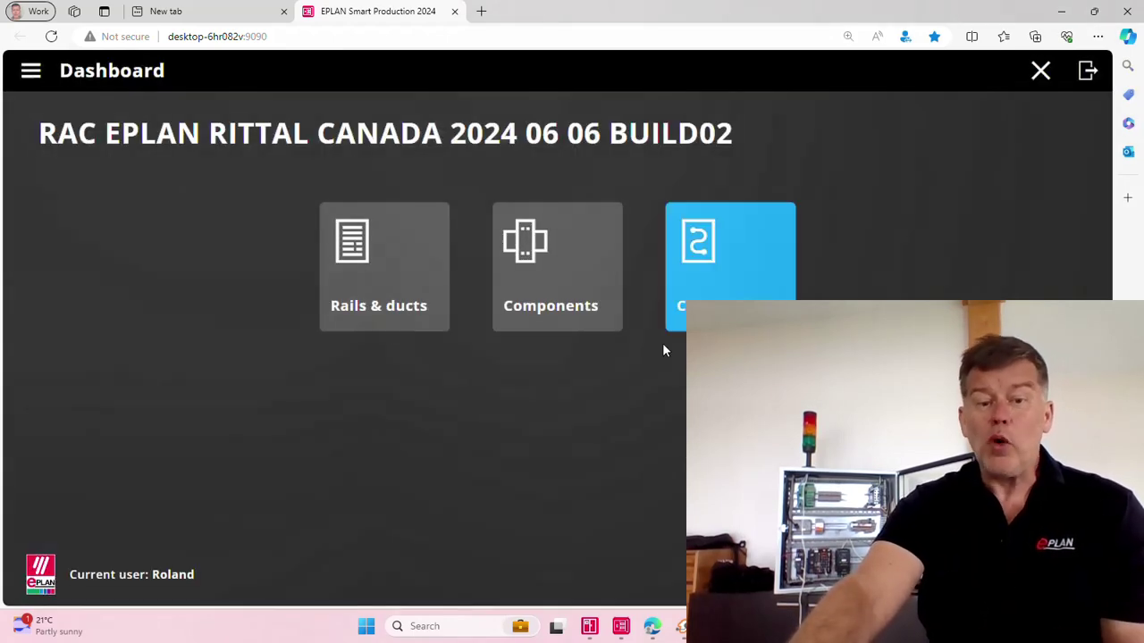
pyautogui.click(365, 301)
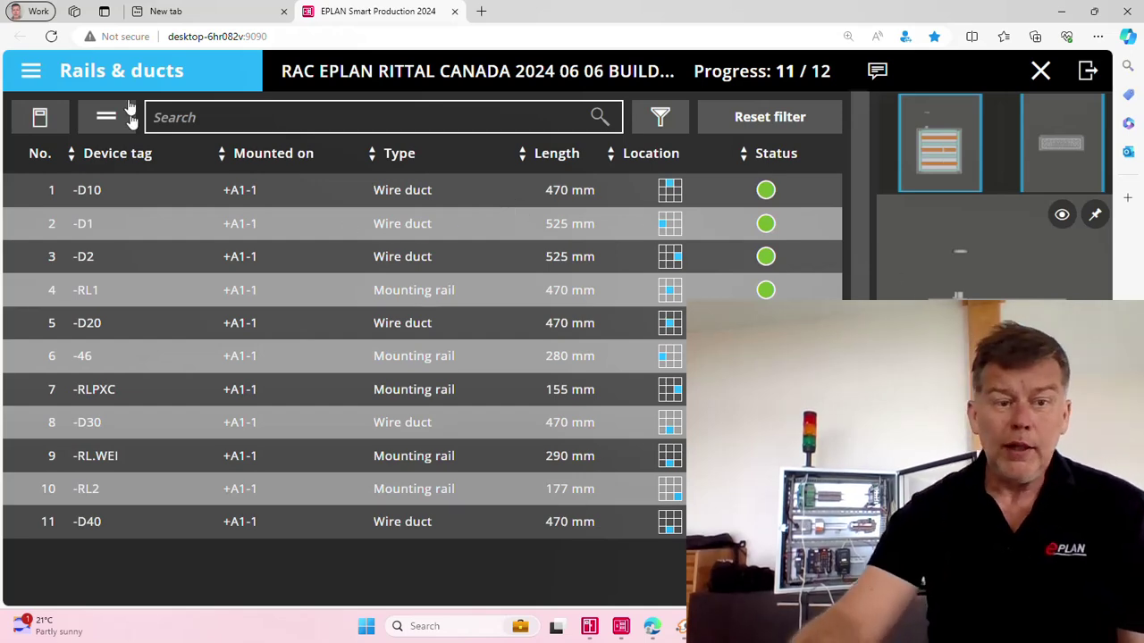
# Step: Filter the Components list by status to show only components not yet installed
pyautogui.click(129, 76)
pyautogui.click(122, 172)
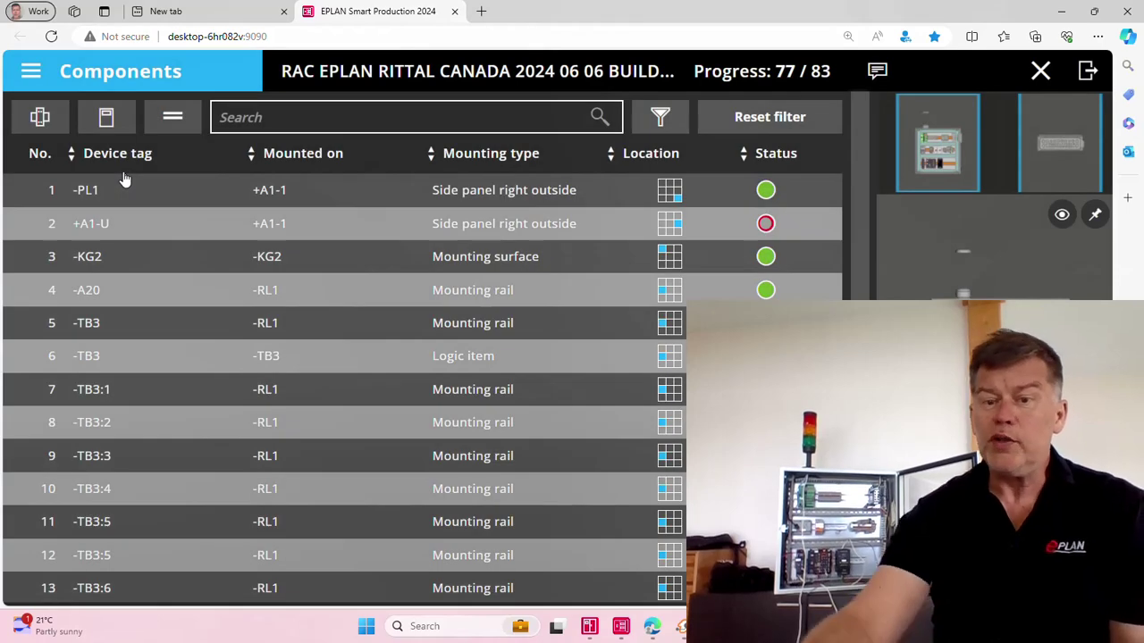
pyautogui.click(740, 119)
pyautogui.click(774, 161)
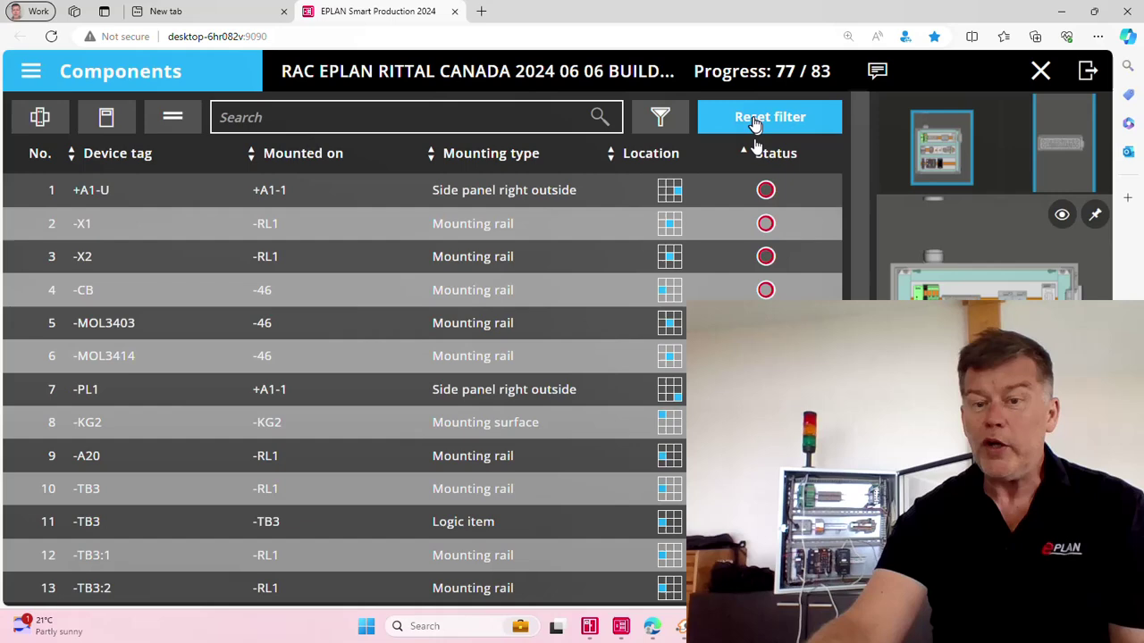
pyautogui.click(744, 123)
pyautogui.click(663, 121)
pyautogui.click(785, 165)
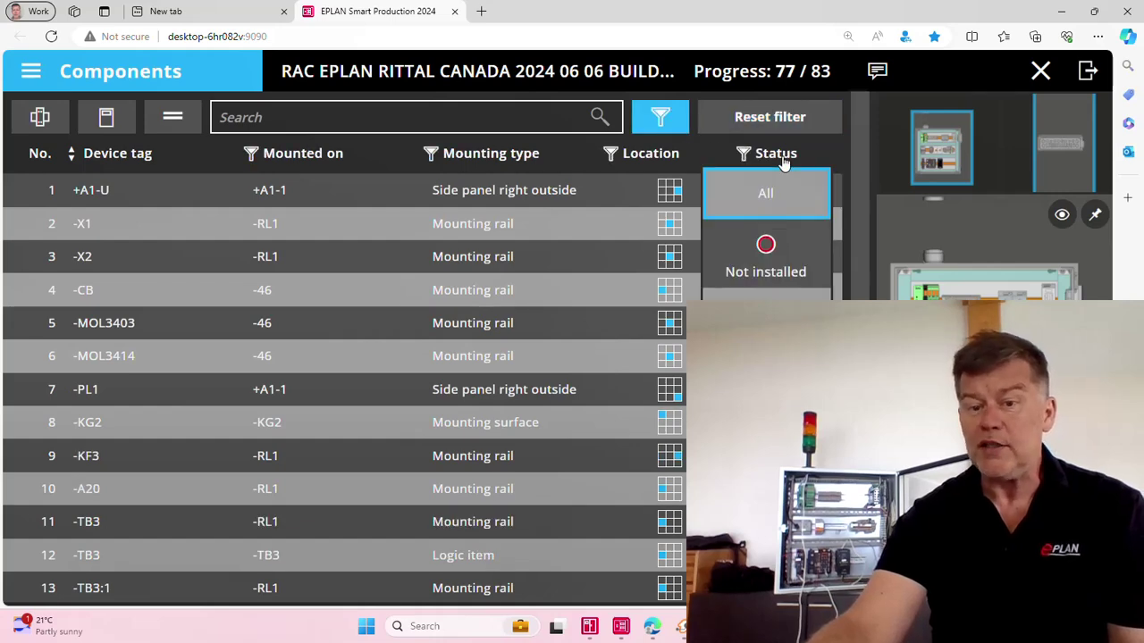
pyautogui.click(778, 246)
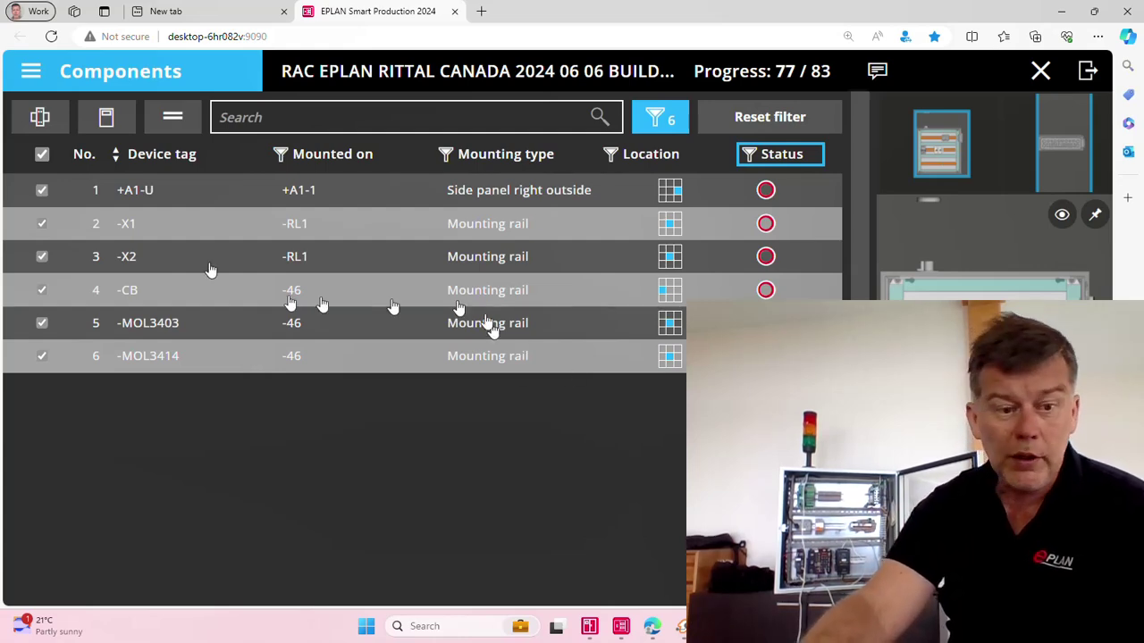
# Step: Review details of -MOL3403, -MOL3414 and the -CB breaker, then go to Connections
pyautogui.click(200, 333)
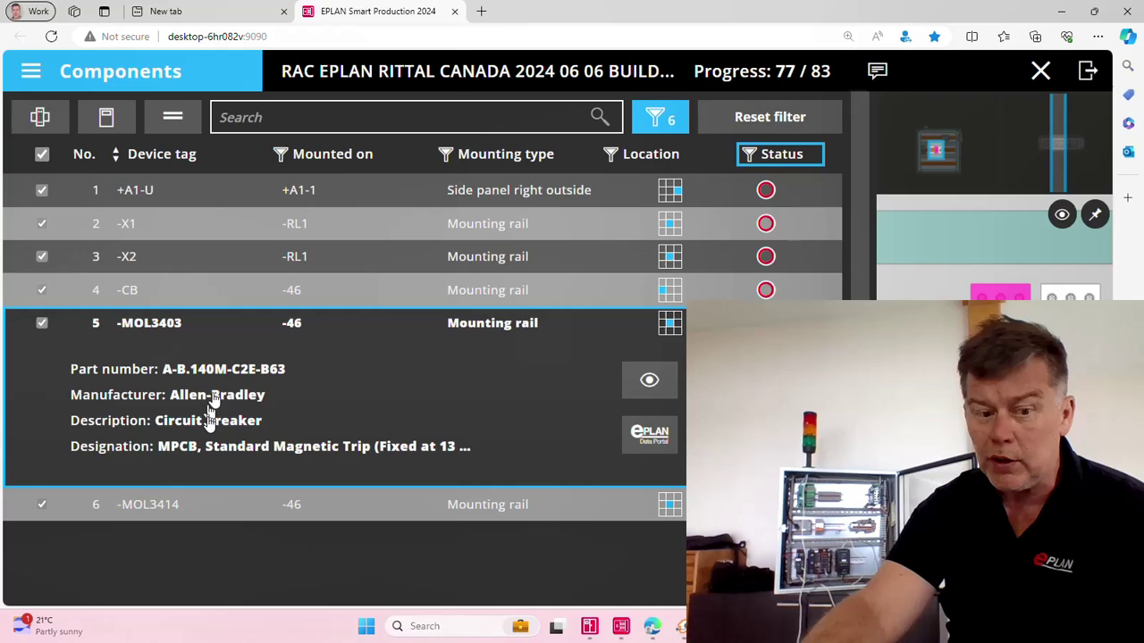
pyautogui.click(217, 511)
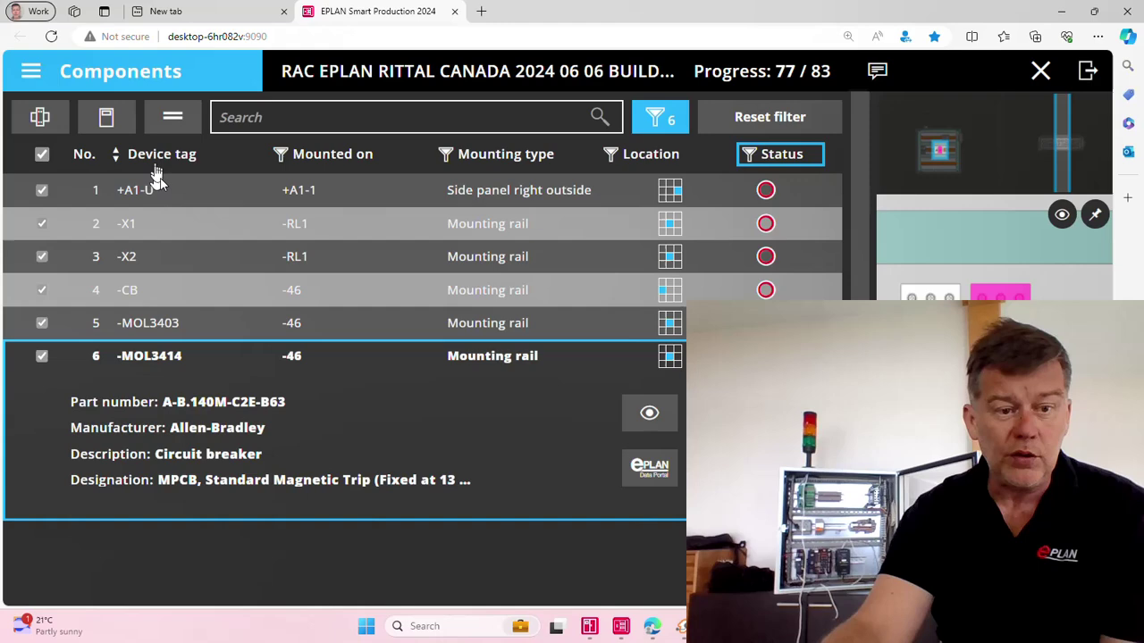
pyautogui.click(197, 289)
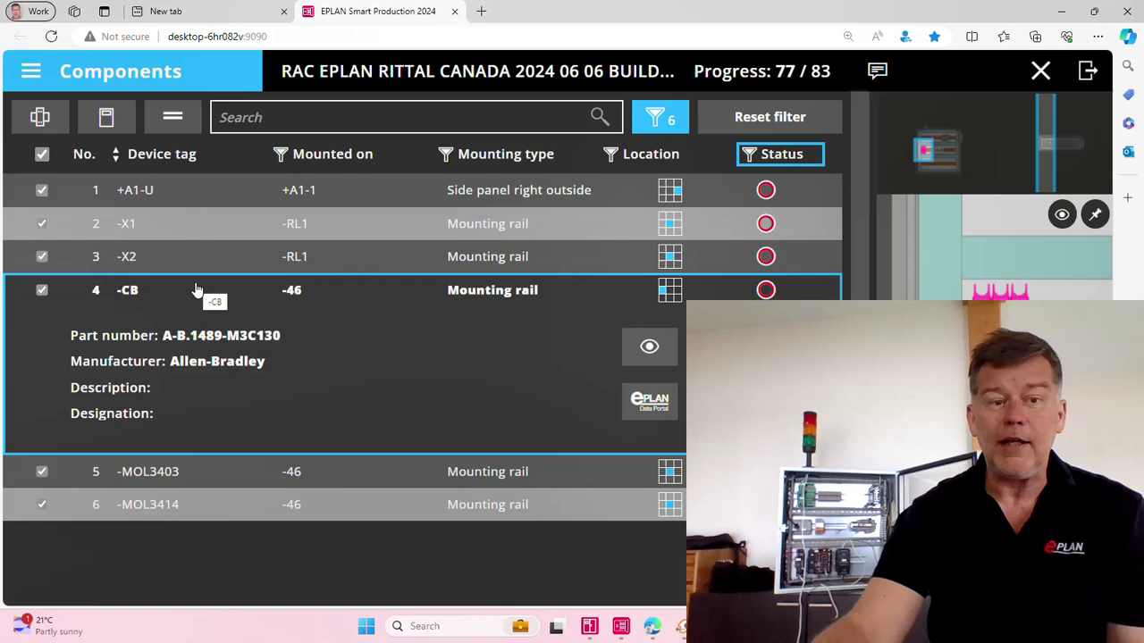
pyautogui.click(109, 78)
pyautogui.click(130, 225)
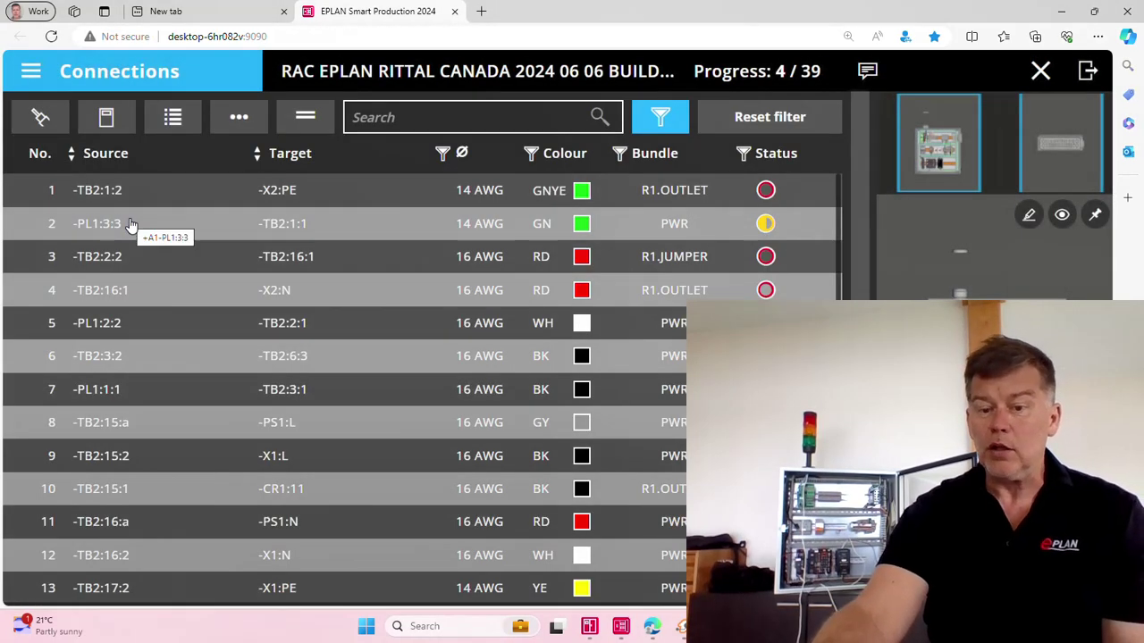
# Step: Inspect wire -TB2:3:2 to -TB2:6:3, then filter Connections to the 8 partially installed wires
pyautogui.click(306, 359)
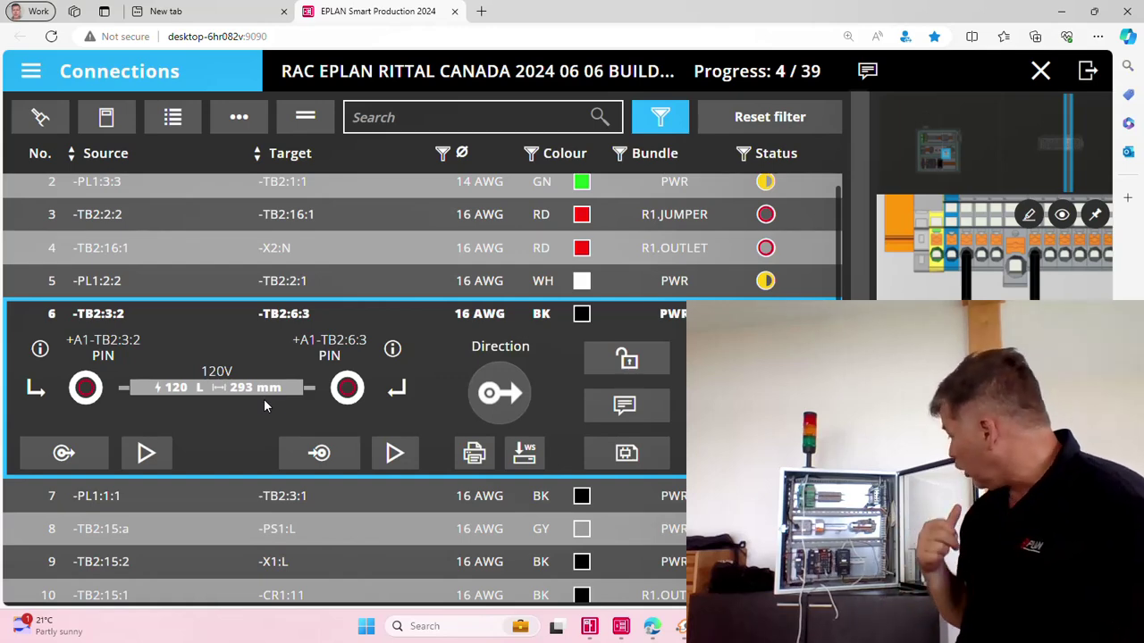
pyautogui.click(783, 158)
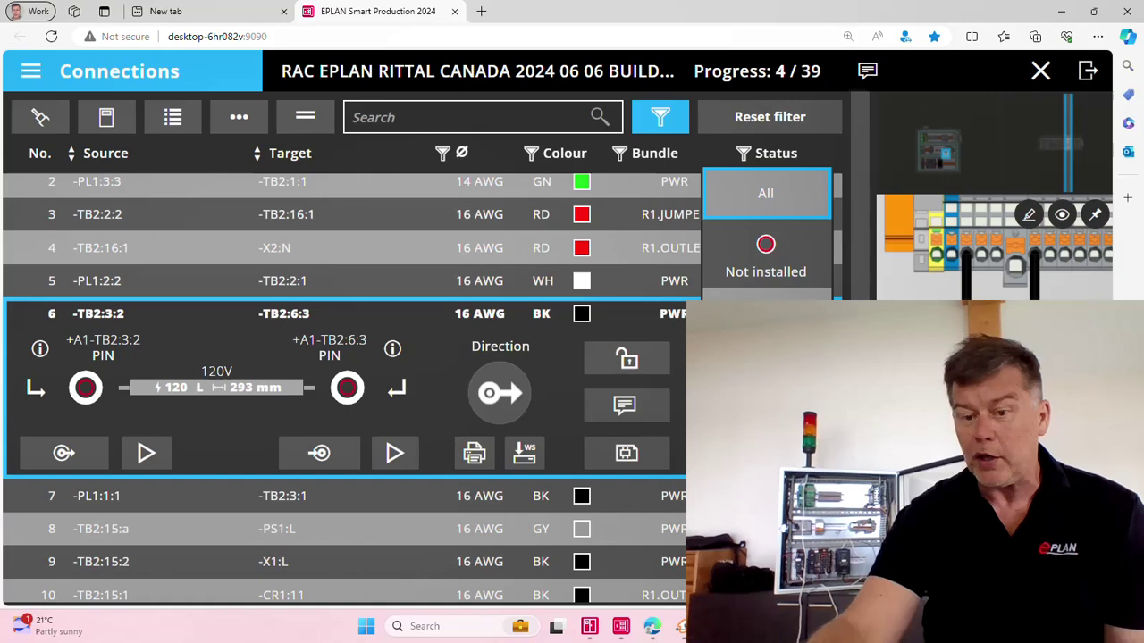
pyautogui.click(766, 331)
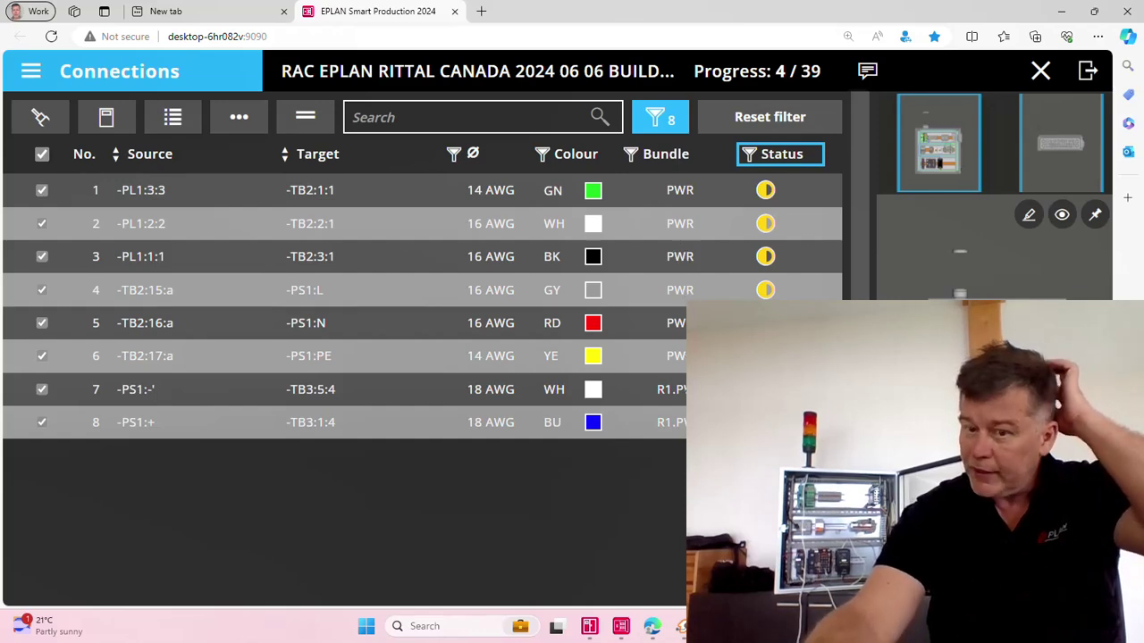
# Step: Expand wire -TB2:15:a to -PS1:L, locate its target and play its 3-D route animation
pyautogui.click(301, 299)
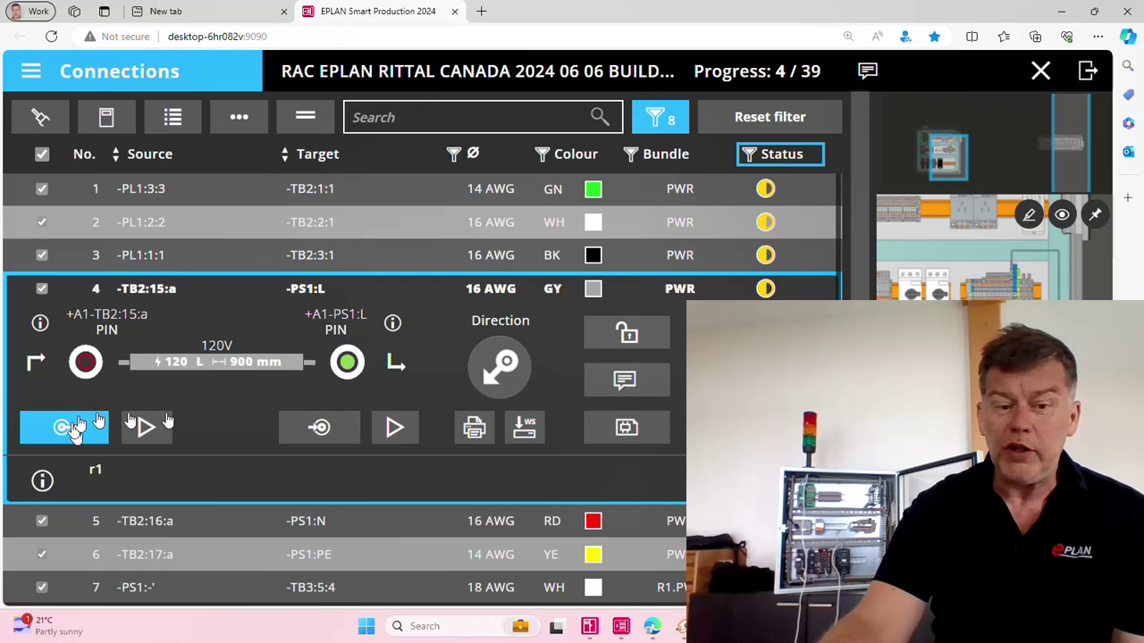
pyautogui.click(326, 432)
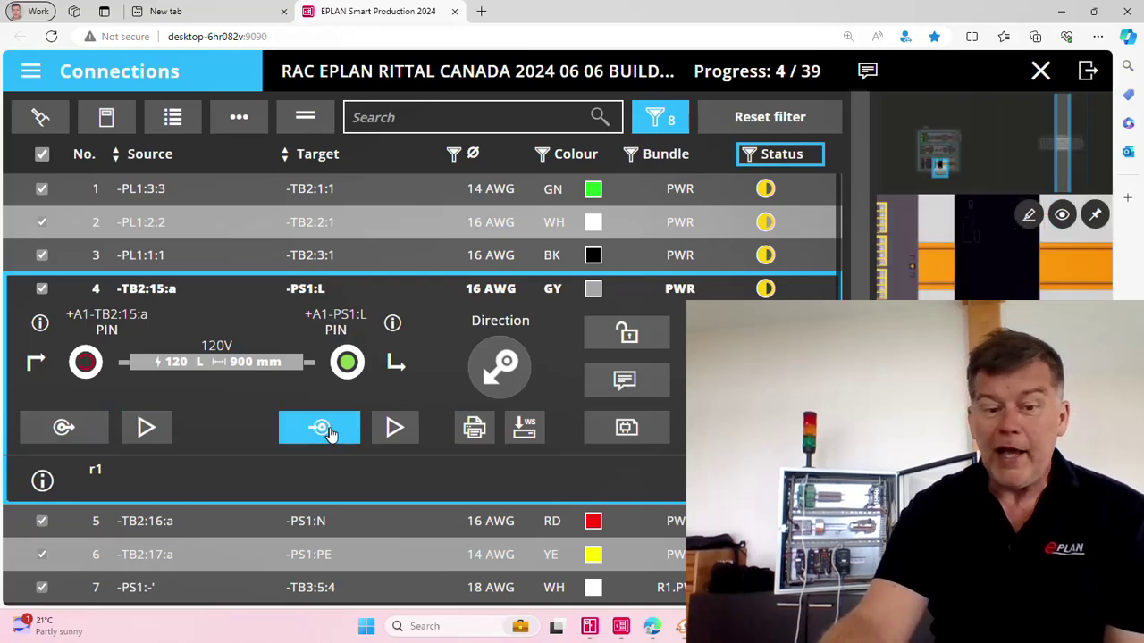
pyautogui.click(402, 428)
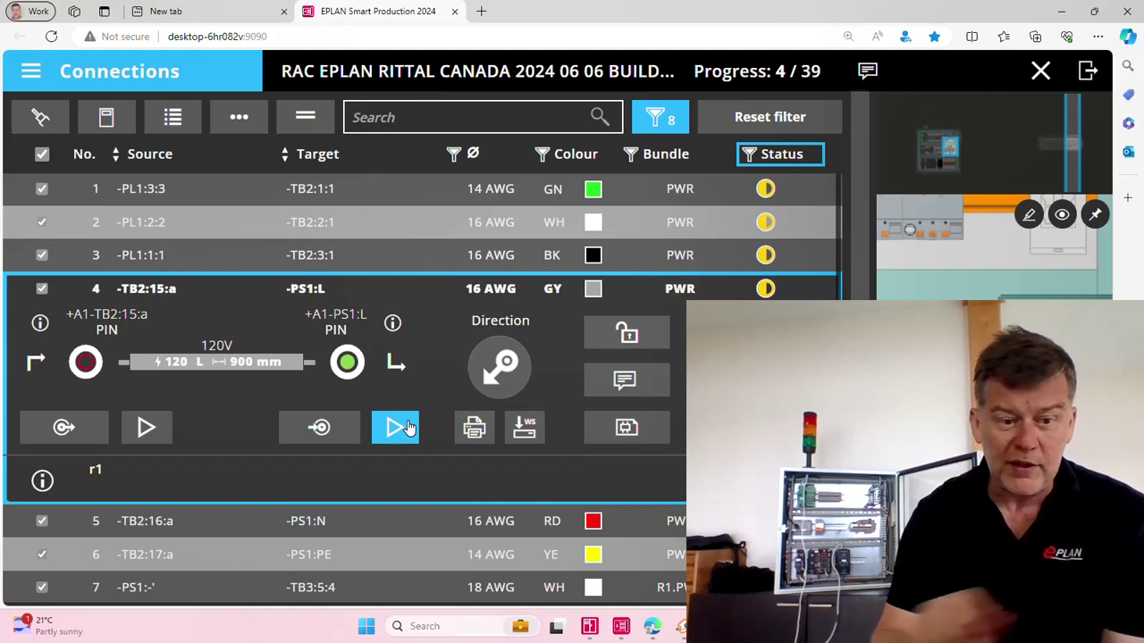
pyautogui.click(404, 427)
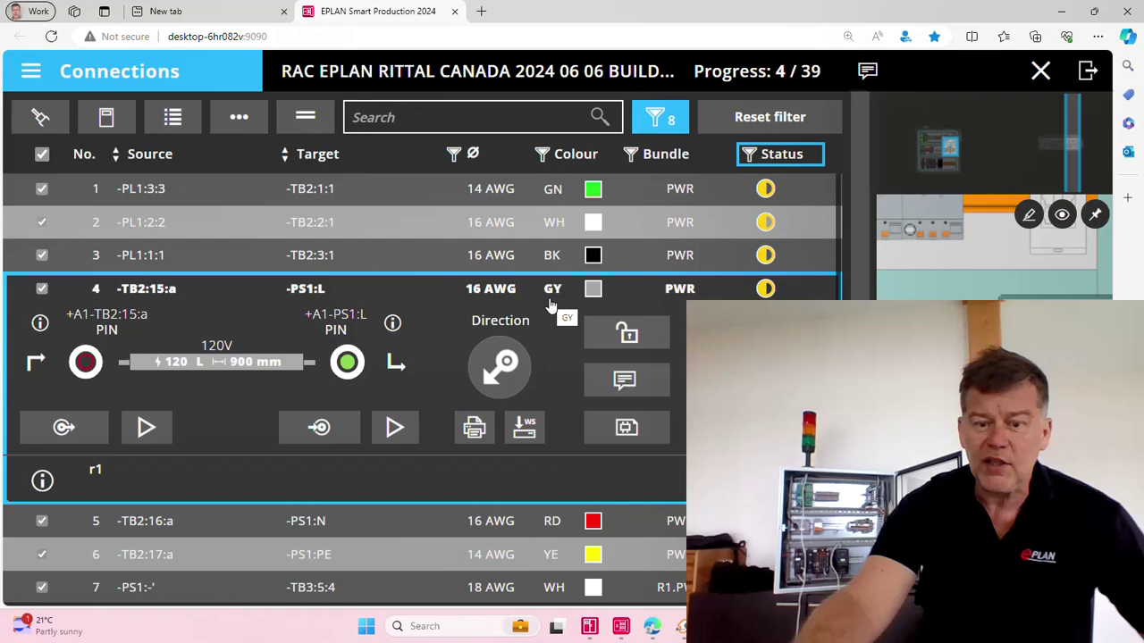
# Step: Save the comment 'ACTUALLY WH AND NOT GY' on wire 4, skipping the e-mail option
pyautogui.click(624, 381)
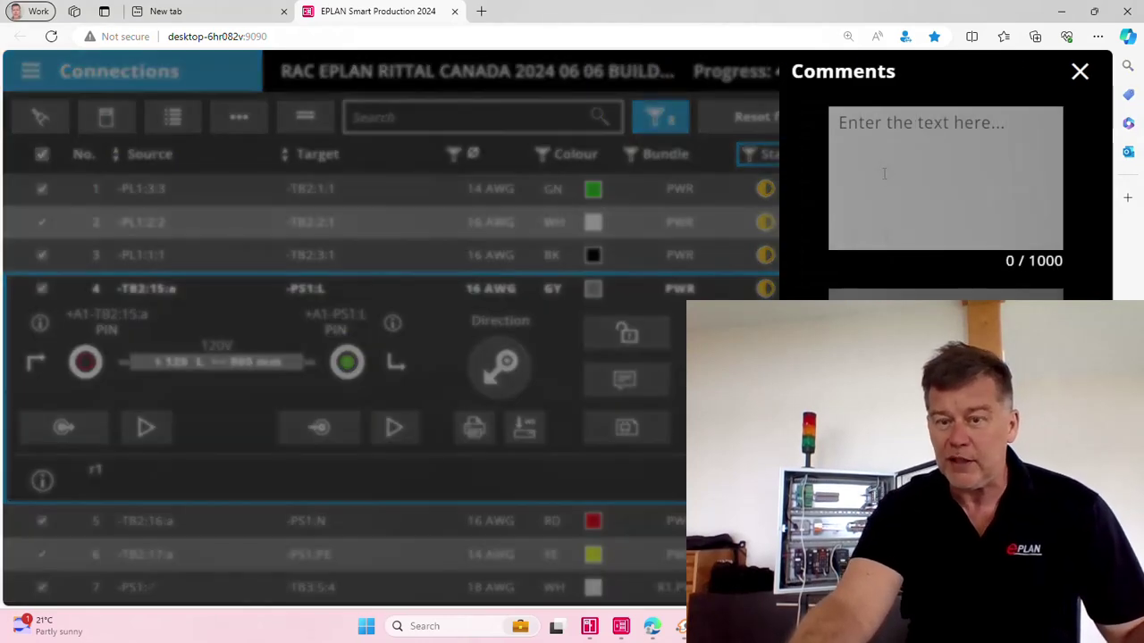
pyautogui.write('ACR')
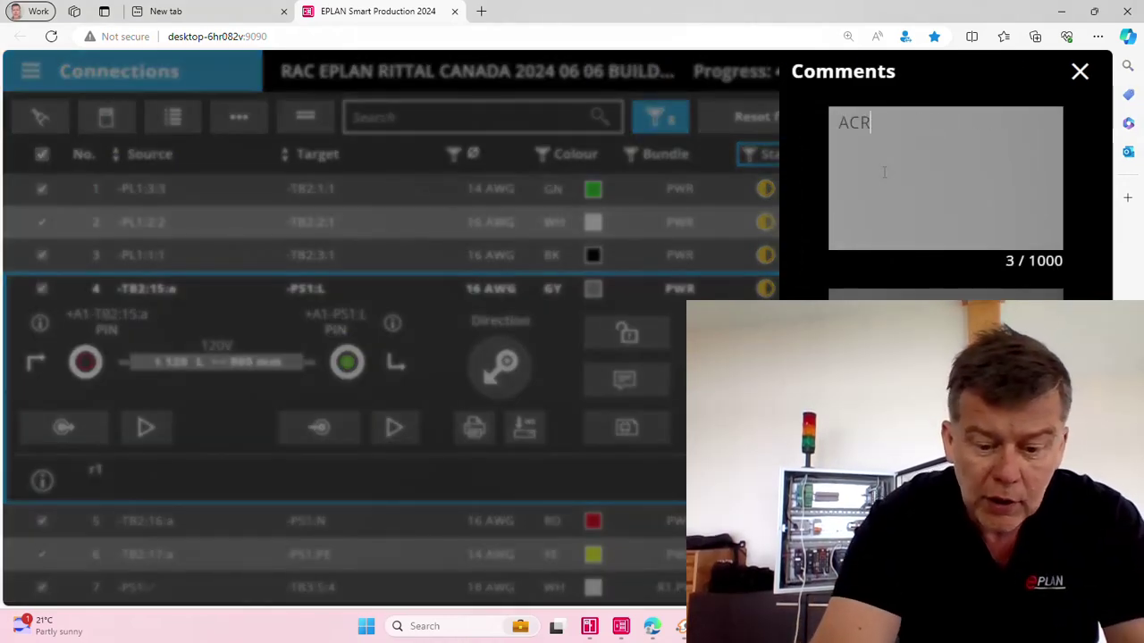
pyautogui.write('UAKL')
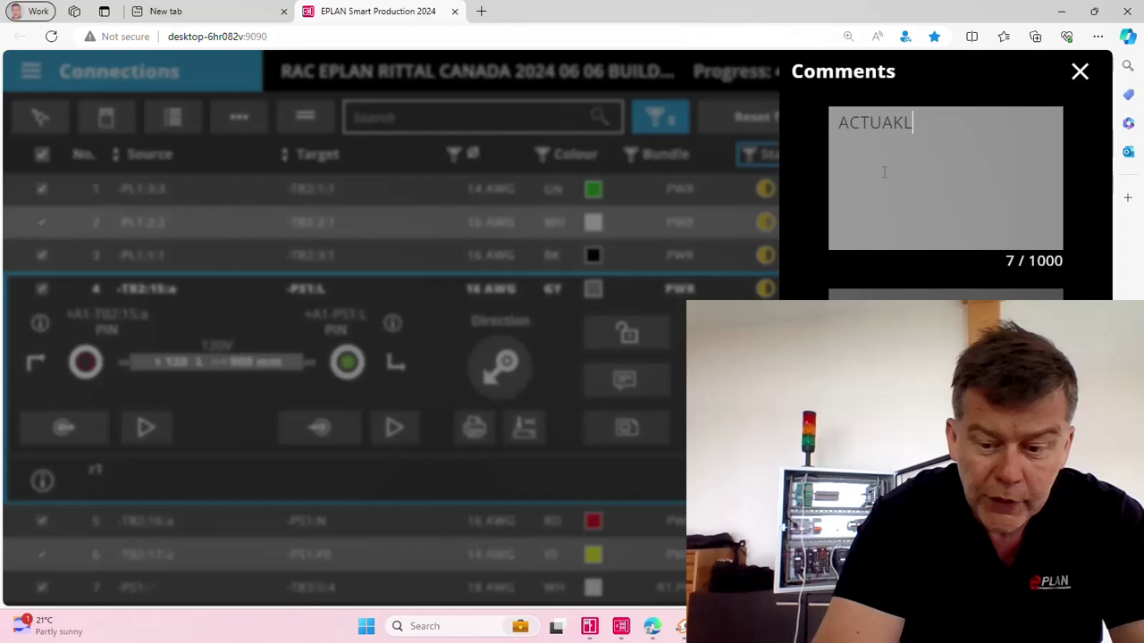
pyautogui.press('BackSpace')
pyautogui.press('BackSpace')
pyautogui.write('LL')
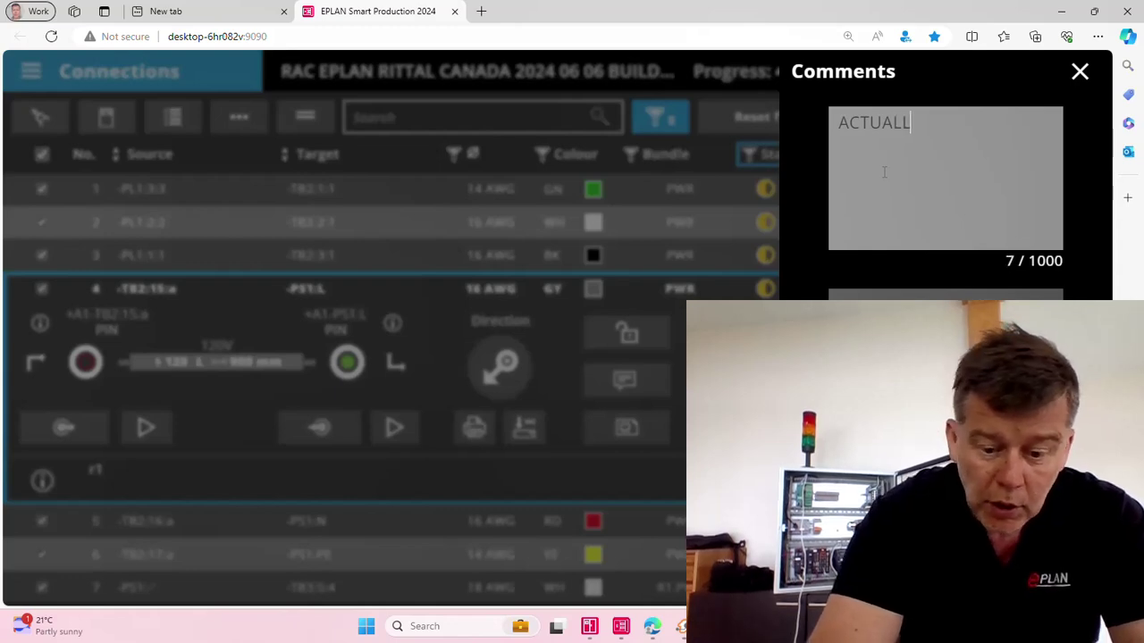
pyautogui.write('Y WH AND NOT GY')
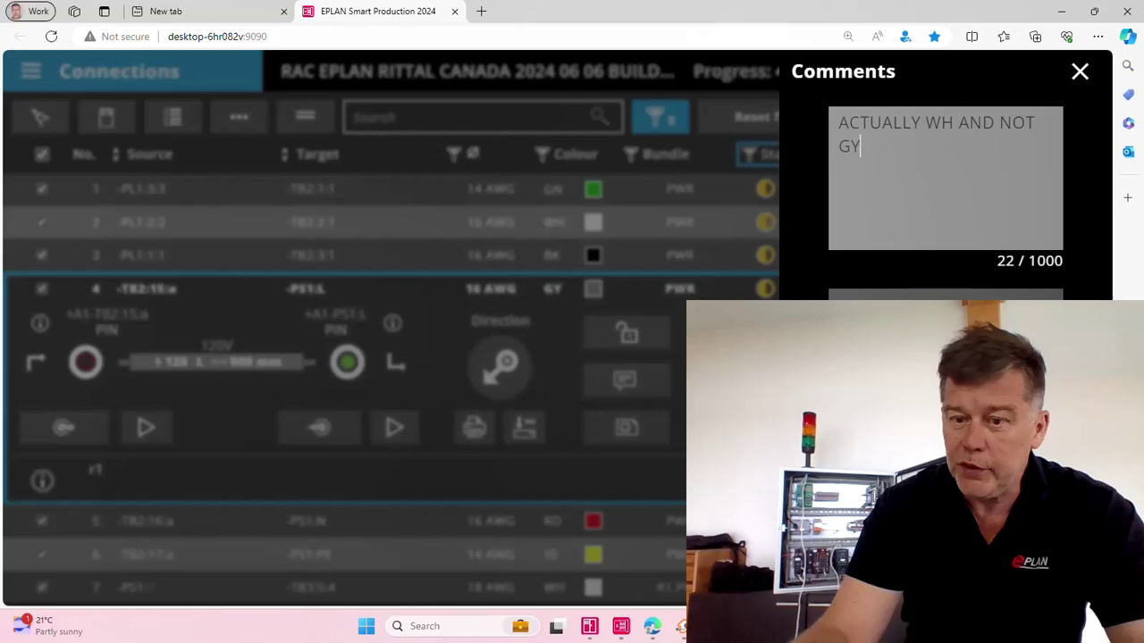
pyautogui.press('Return')
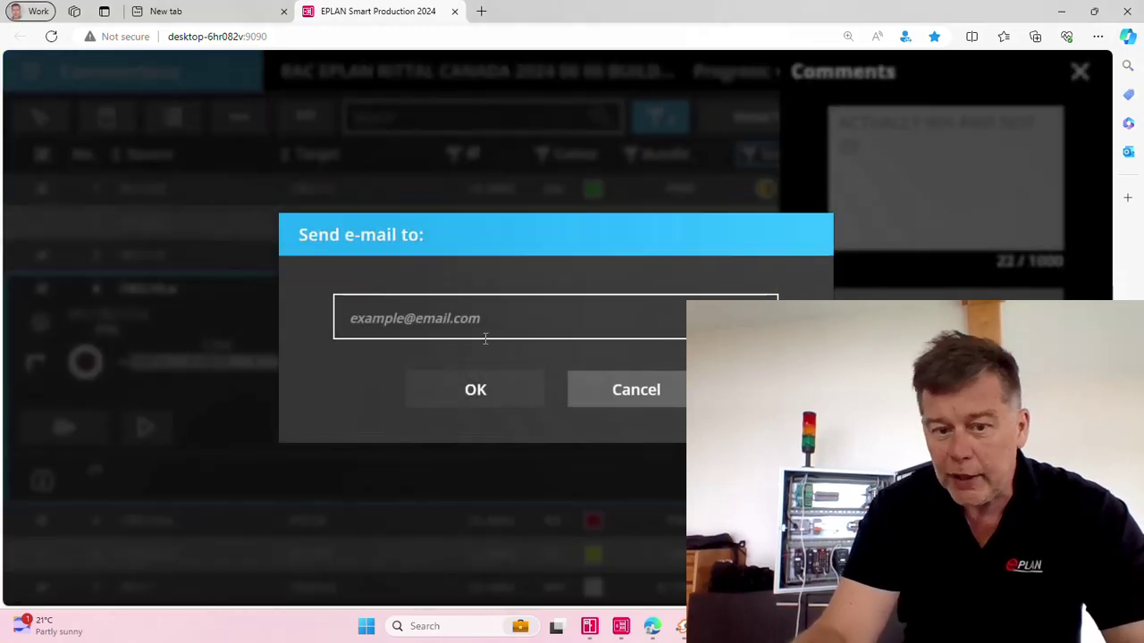
pyautogui.click(617, 384)
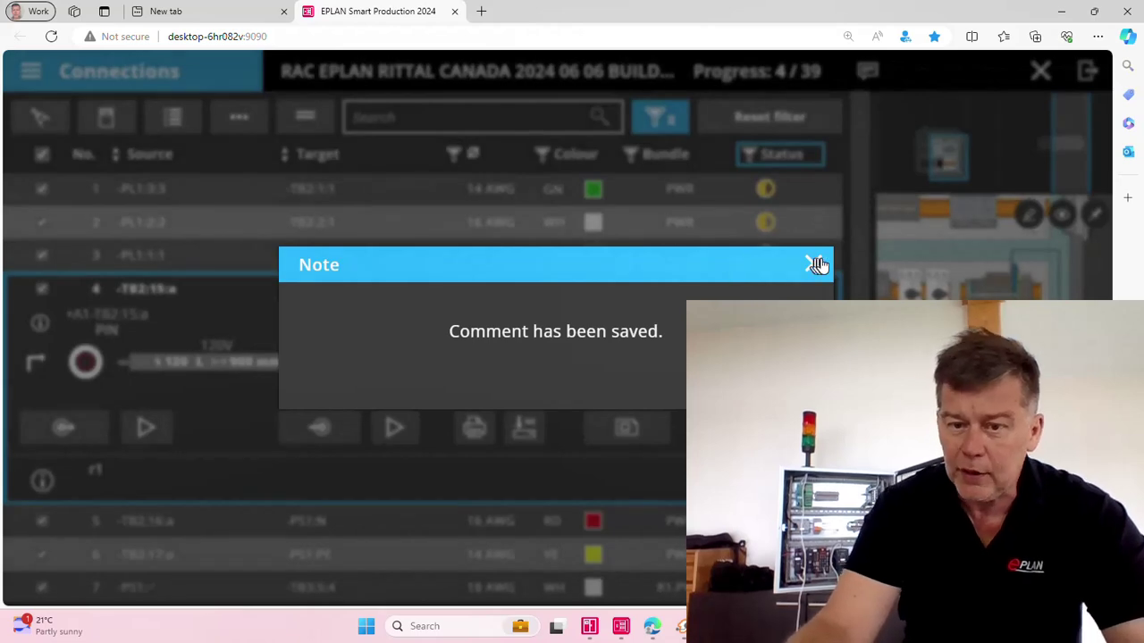
pyautogui.click(815, 264)
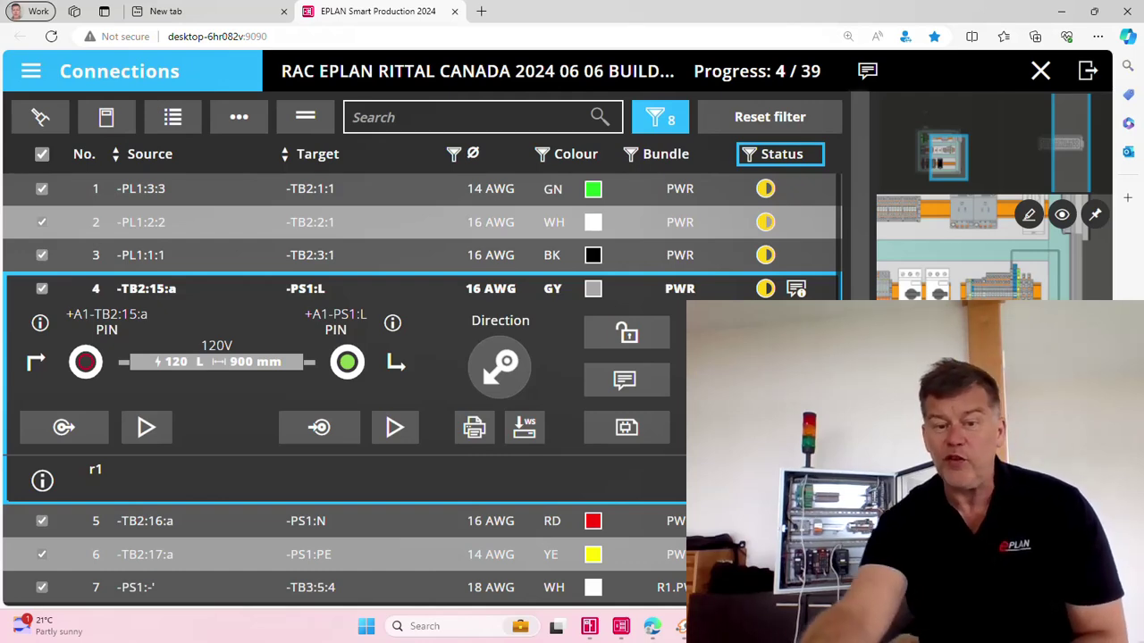
# Step: Locate and confirm wire -TB2:15:a to -PS1:L as installed, then reset the filter
pyautogui.click(78, 429)
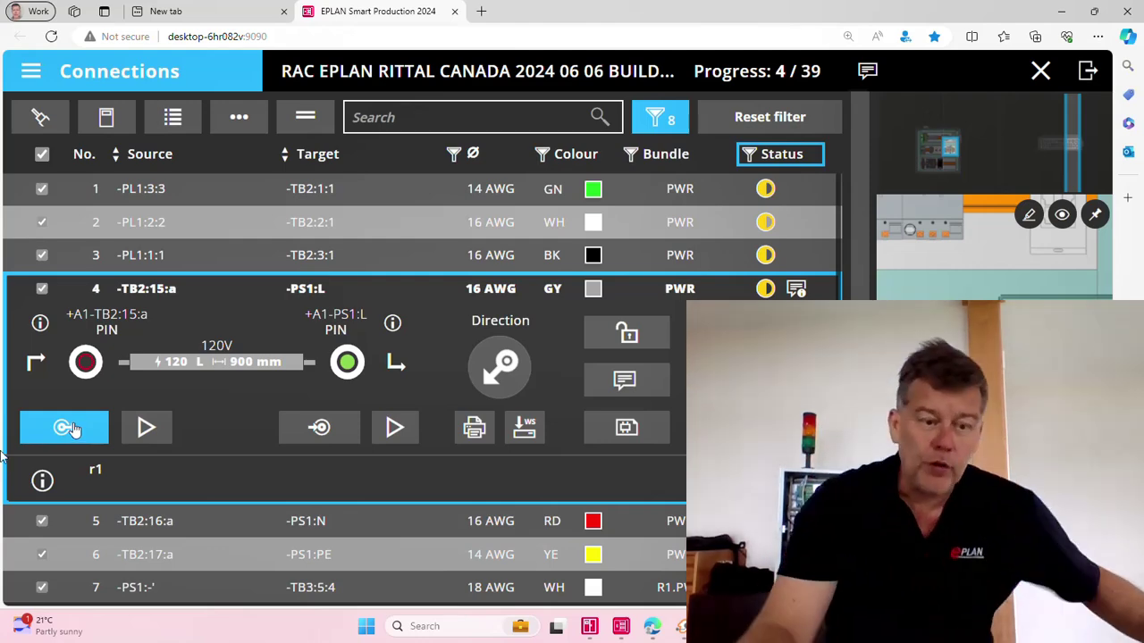
pyautogui.click(73, 429)
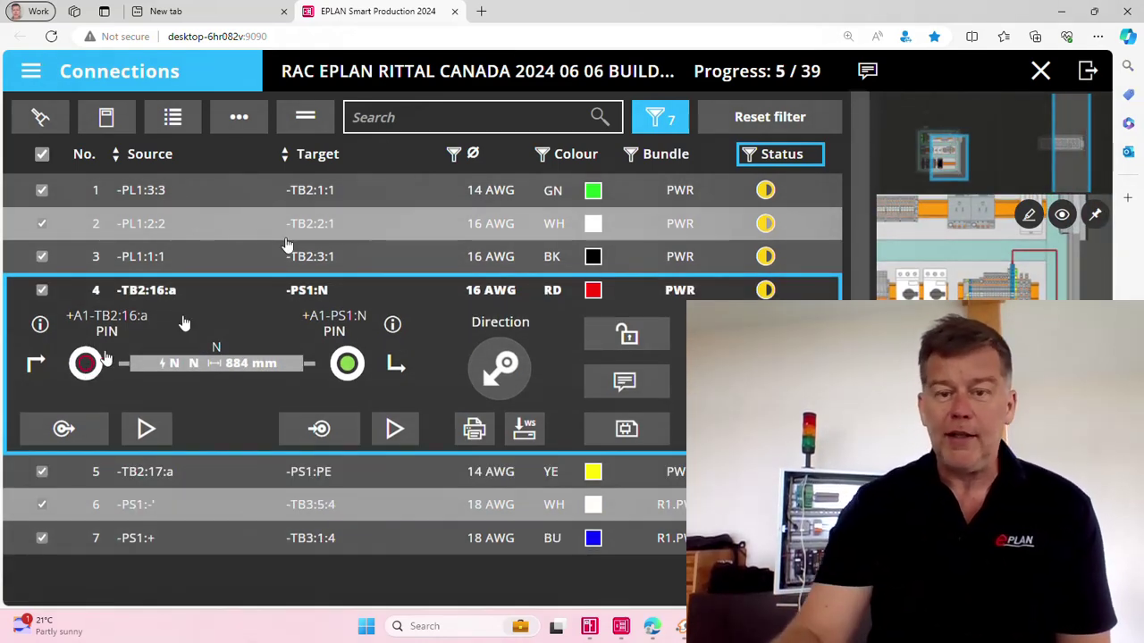
pyautogui.click(769, 119)
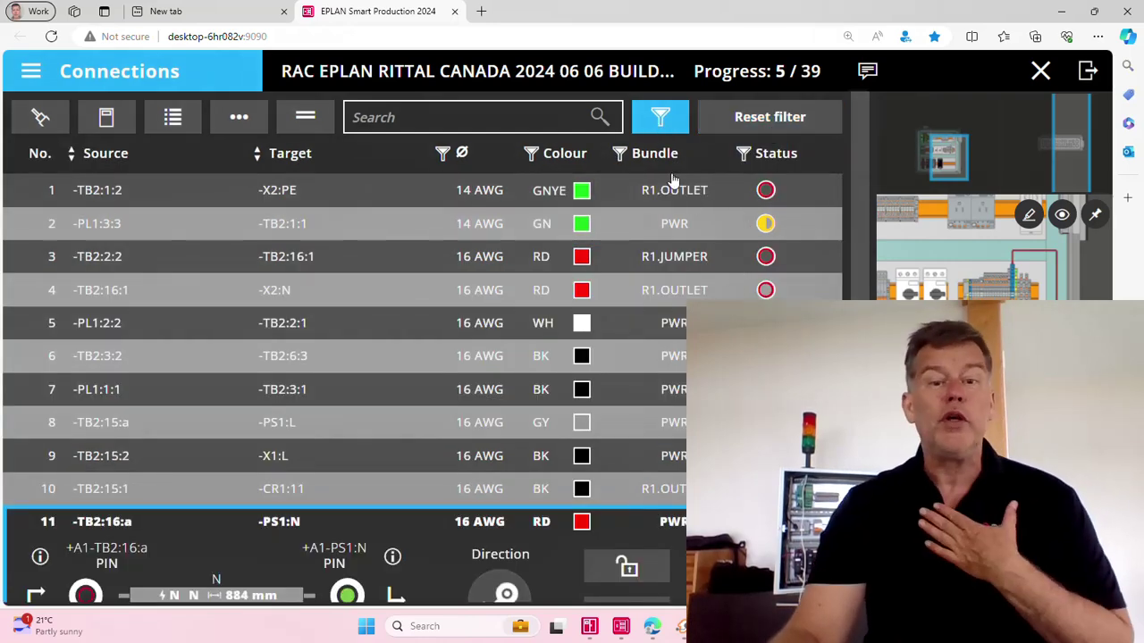
# Step: Filter the Colour column to BU and expand the -KG2:L3 blue wire's details
pyautogui.click(549, 164)
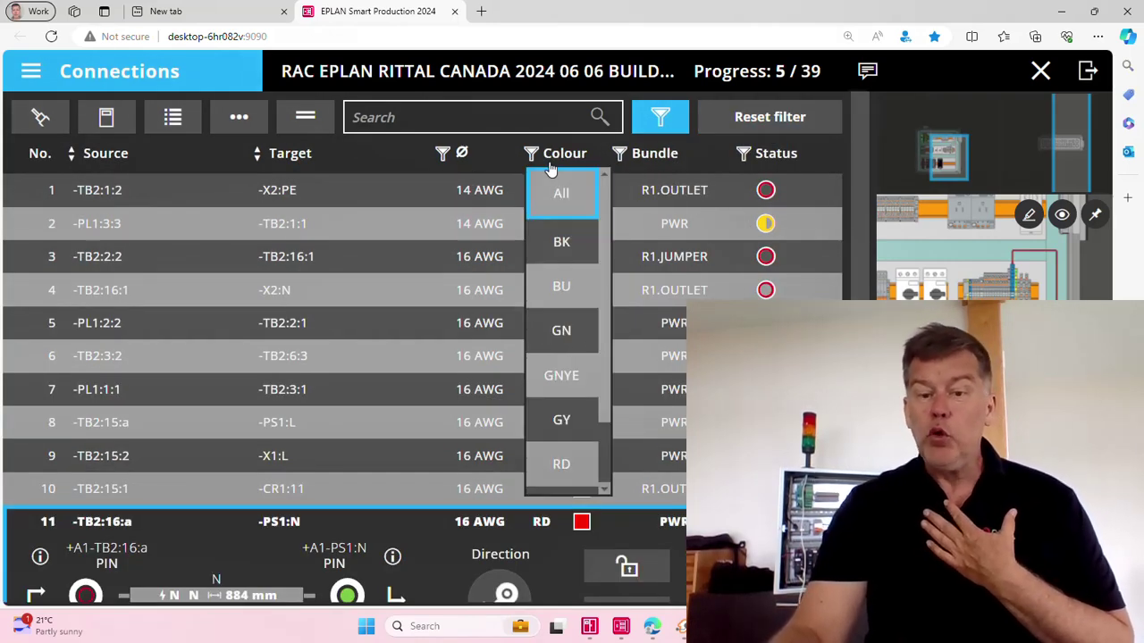
pyautogui.click(572, 286)
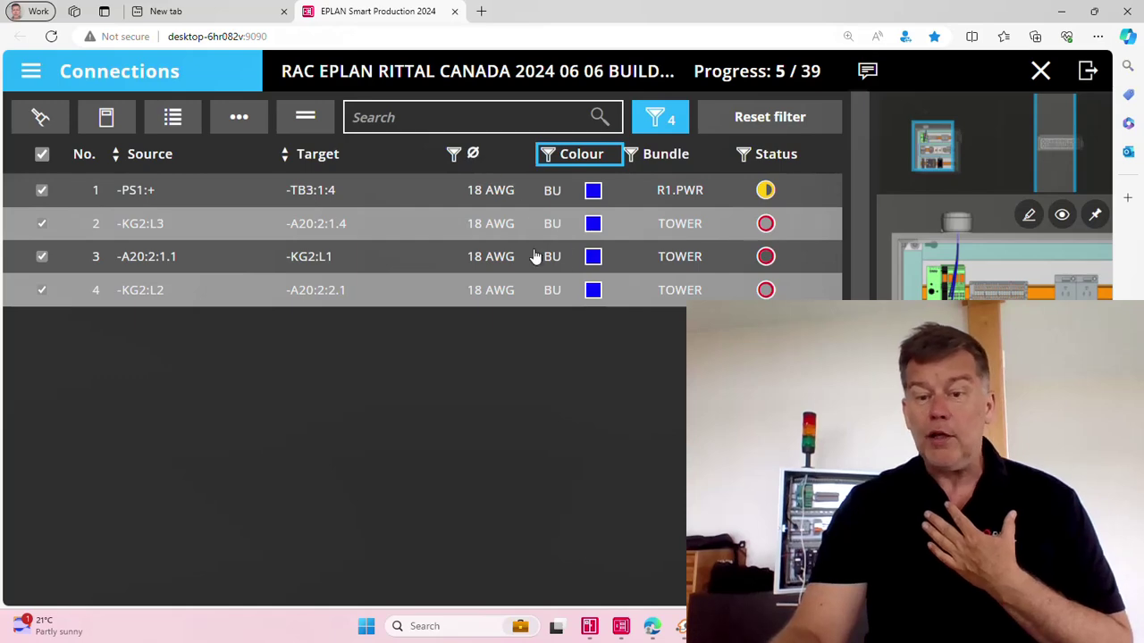
pyautogui.click(392, 234)
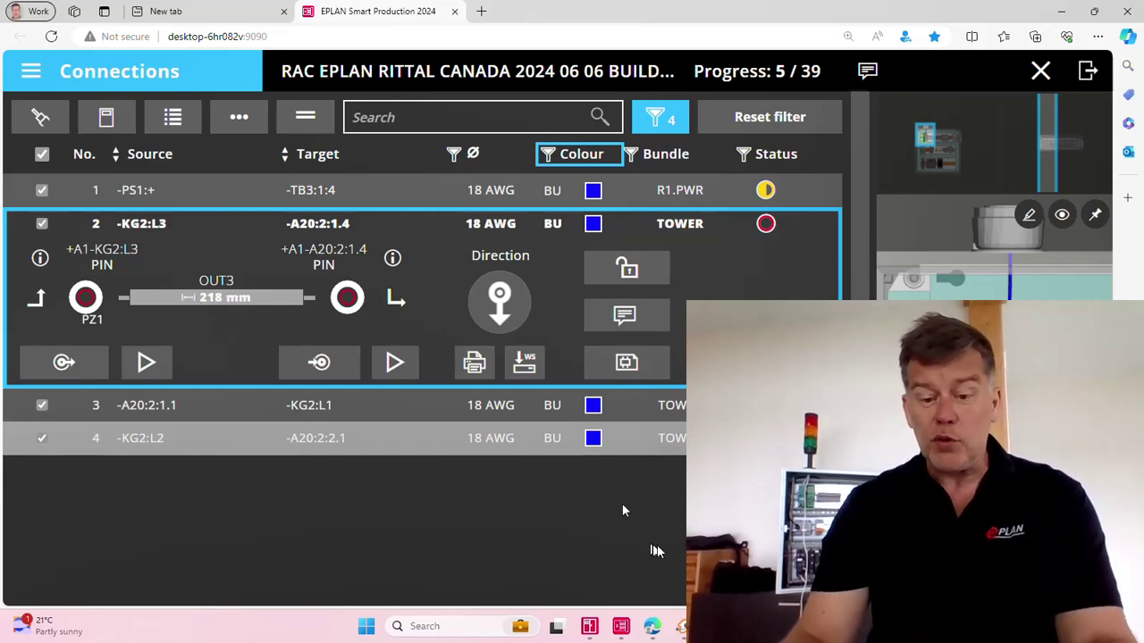
# Step: Switch to PowerPoint and present slide 35 on combining WirePrint.com with Smart Wiring
pyautogui.hotkey('alt', 'Tab')
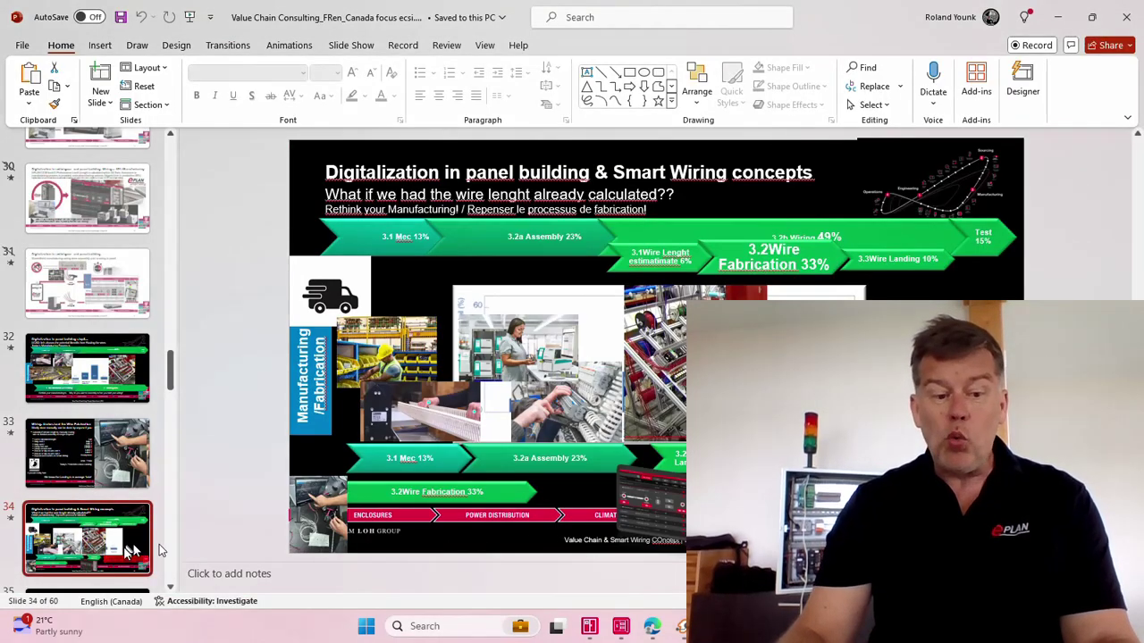
pyautogui.scroll(-3, 125, 550)
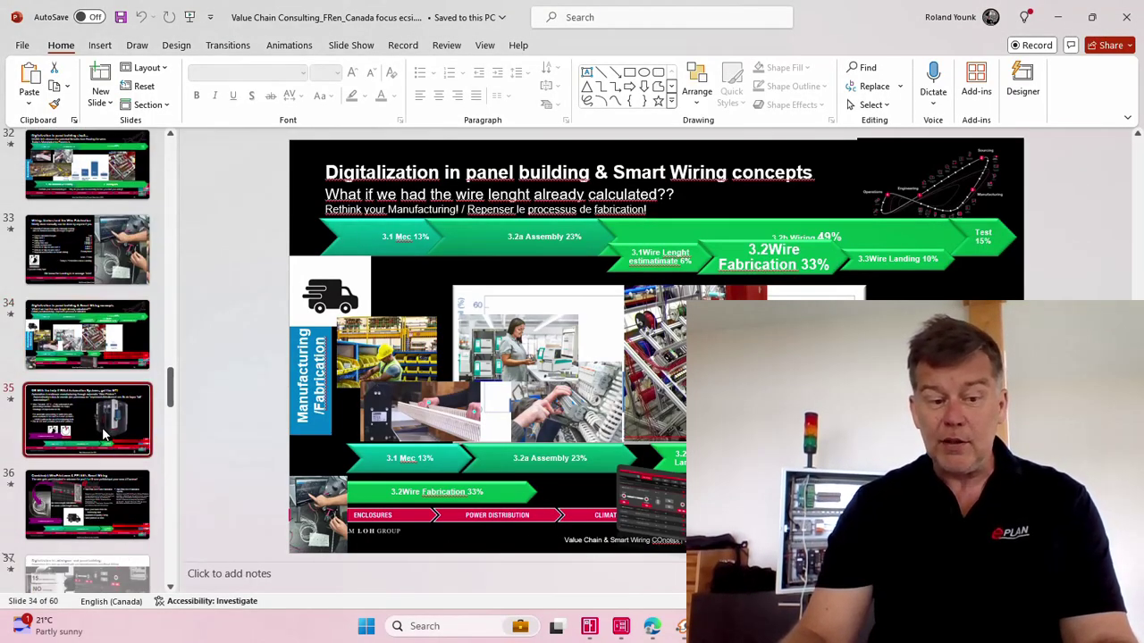
pyautogui.click(105, 435)
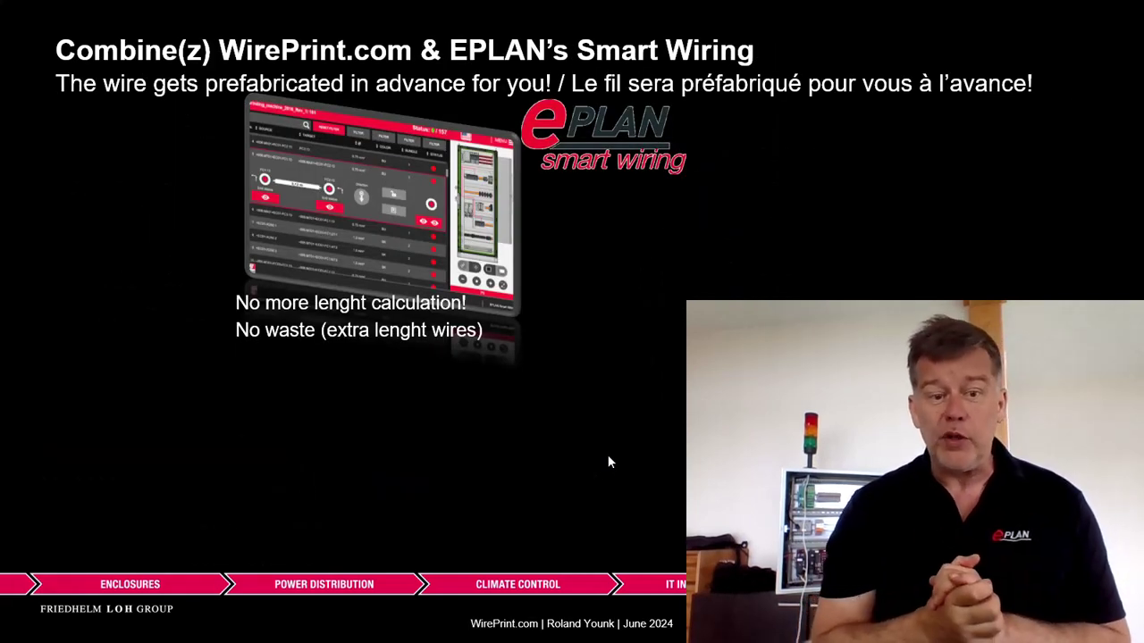
# Step: Advance the slide show to reveal the next animated content
pyautogui.click(608, 462)
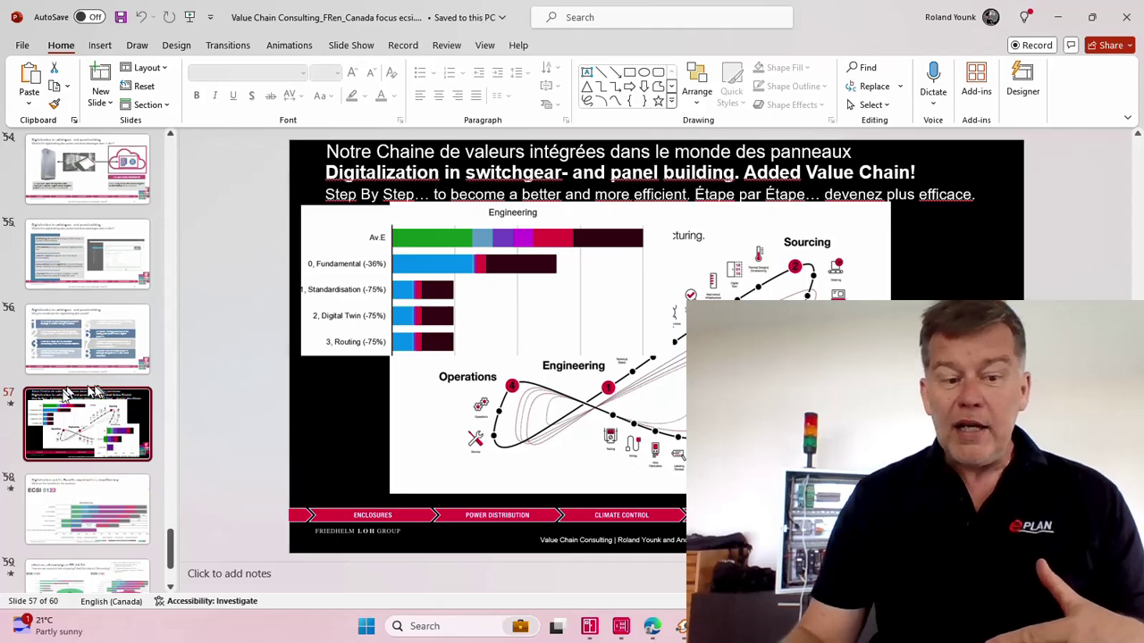
# Step: View slide 32 on wire-routing benefits, then slide 33 on wire fabrication
pyautogui.scroll(3, 64, 396)
pyautogui.scroll(15, 64, 396)
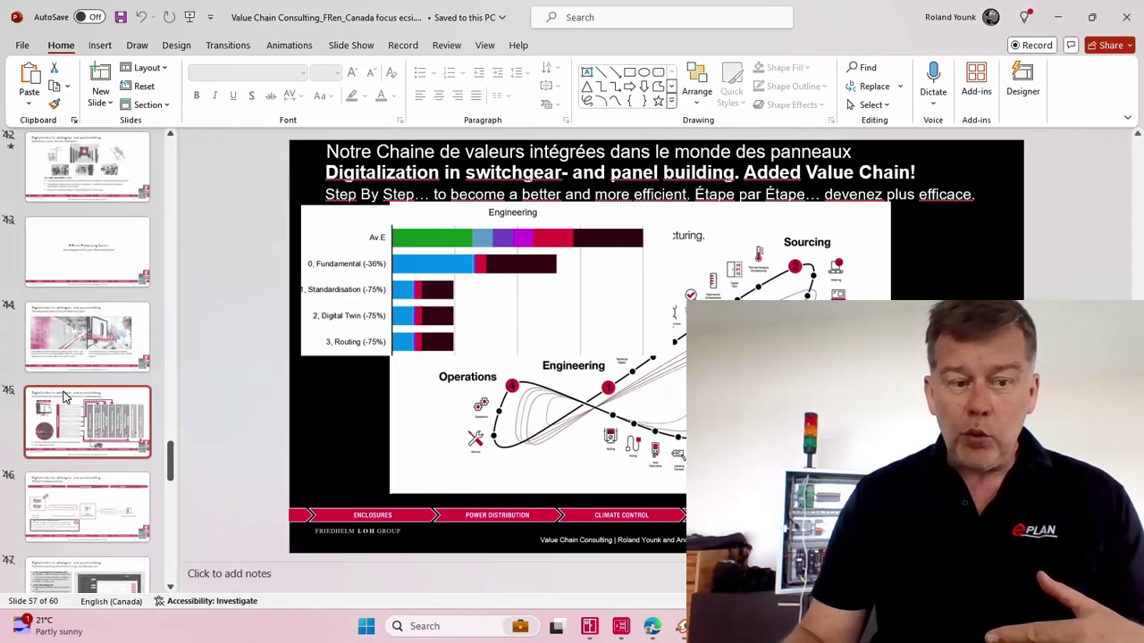
pyautogui.scroll(5, 65, 396)
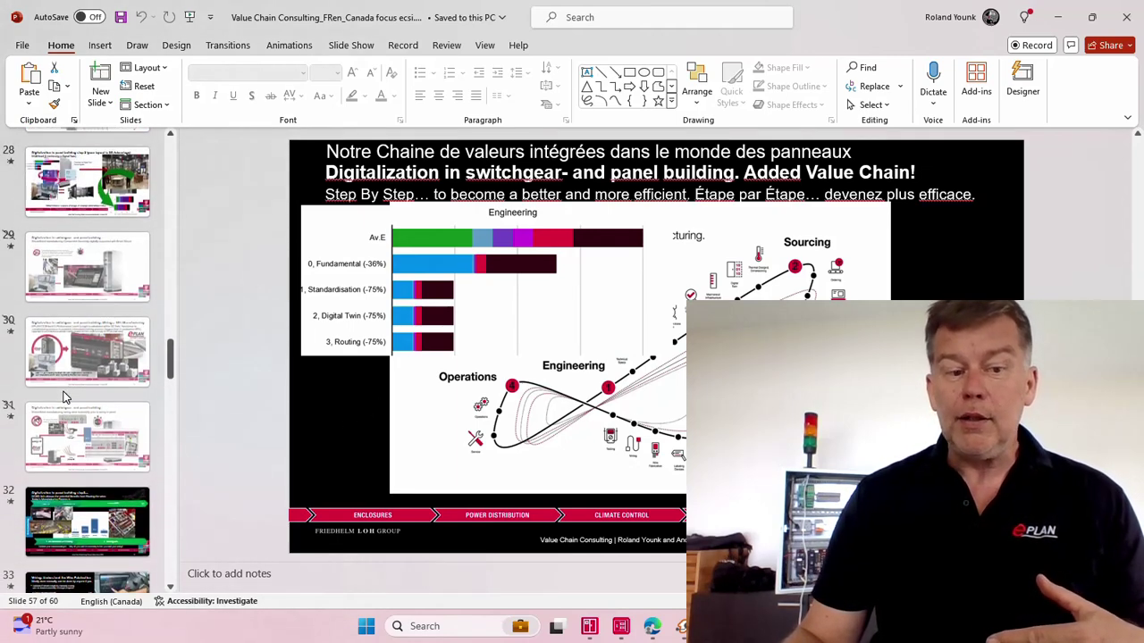
pyautogui.click(83, 362)
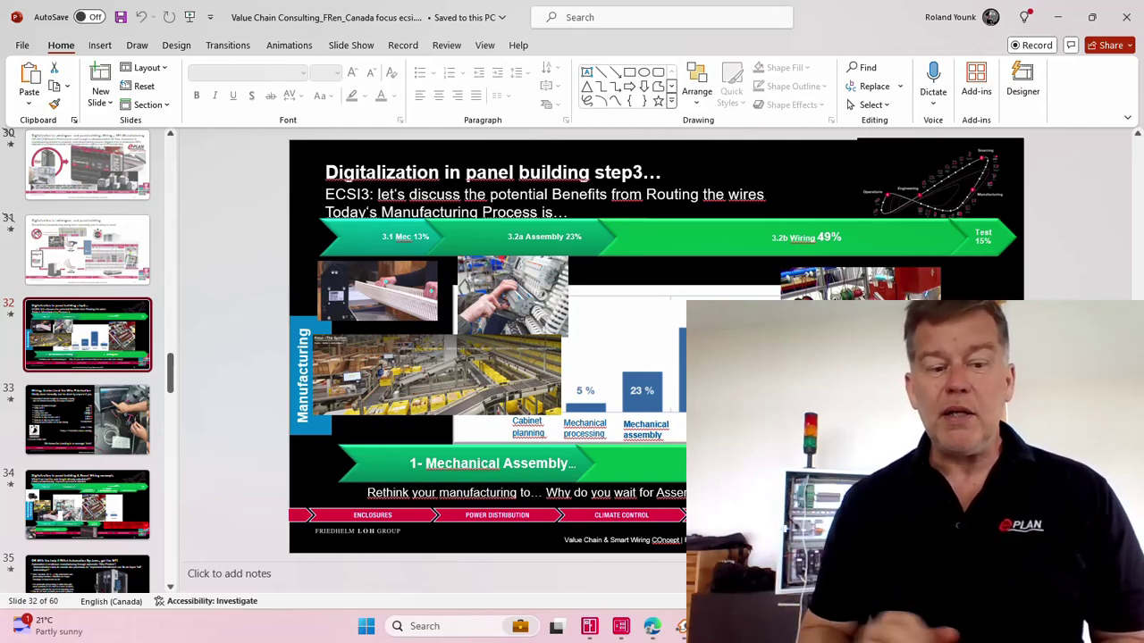
pyautogui.click(83, 435)
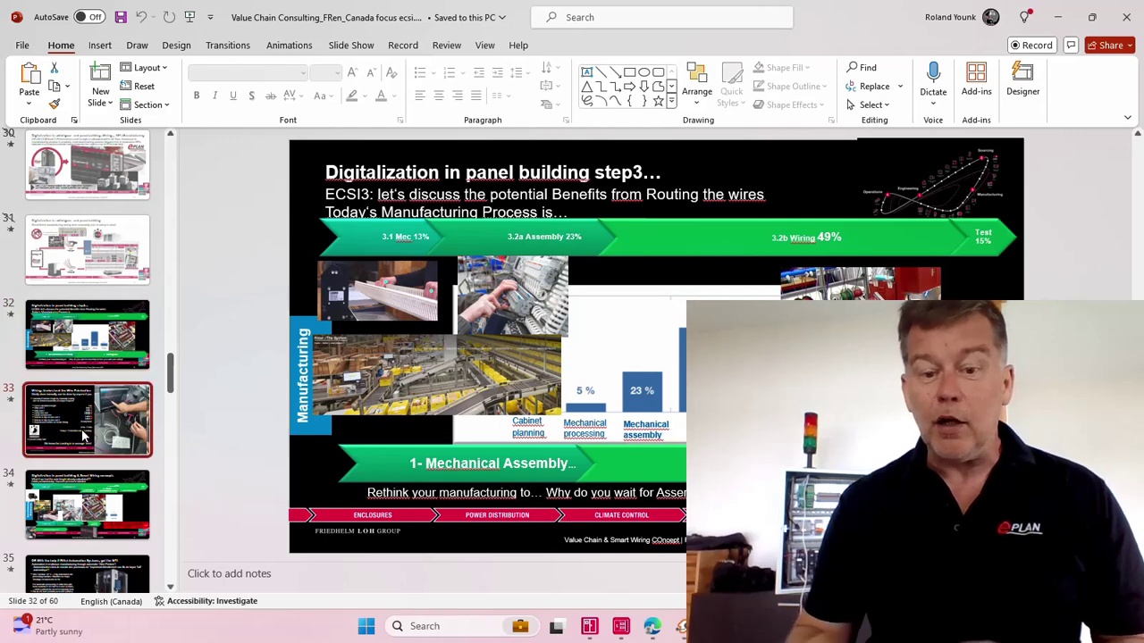